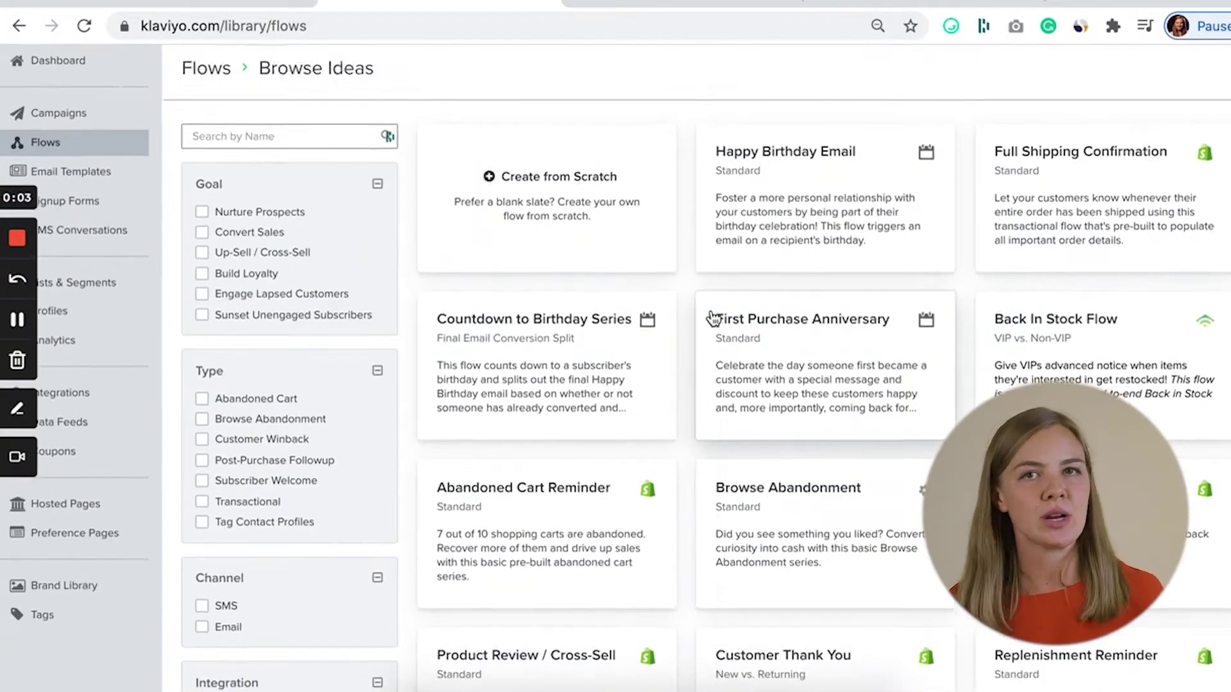
- Scroll the Browse Ideas library and preview the Abandoned Cart Reminder flow template
scroll(708, 318, "down", 1)
left_click(542, 494)
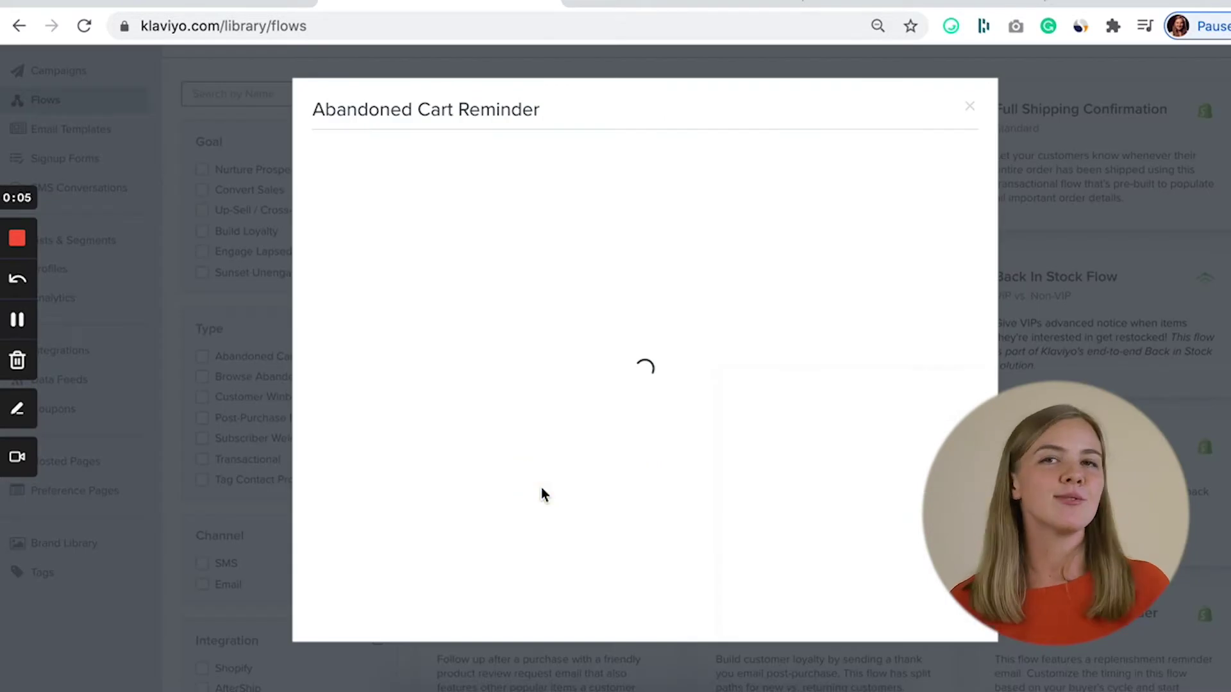
scroll(618, 452, "down", 2)
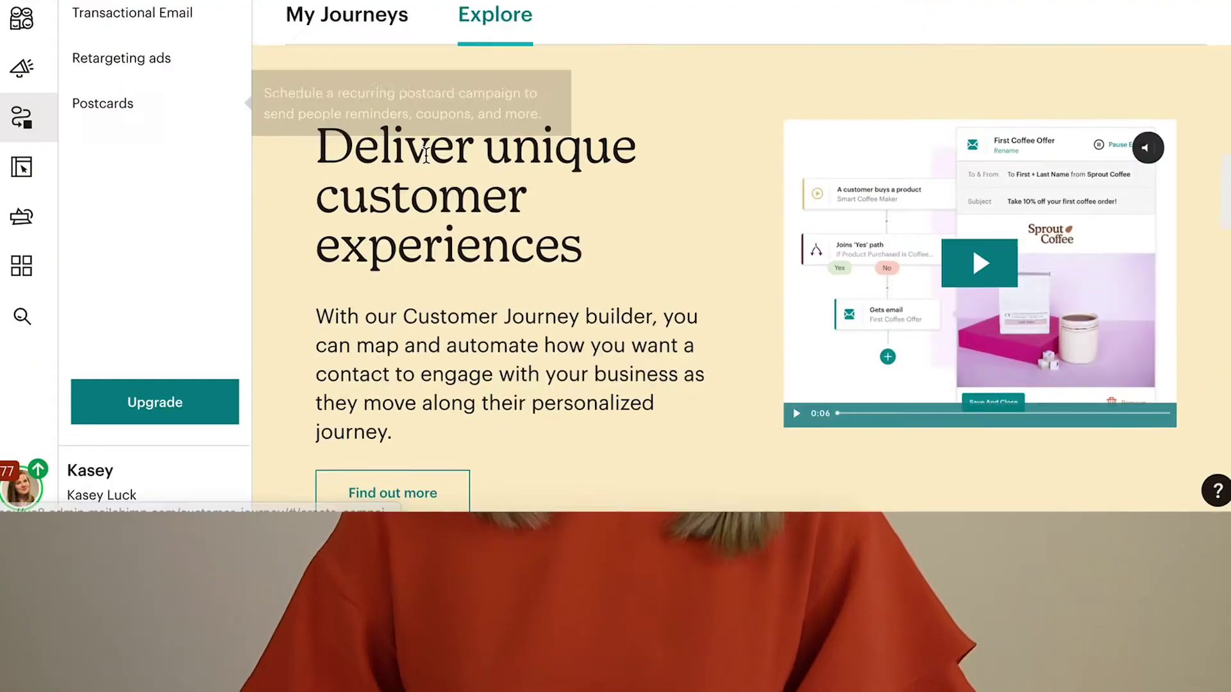
- Preview the abandoned-cart multiple offers journey and scroll through its flowchart
scroll(548, 378, "down", 10)
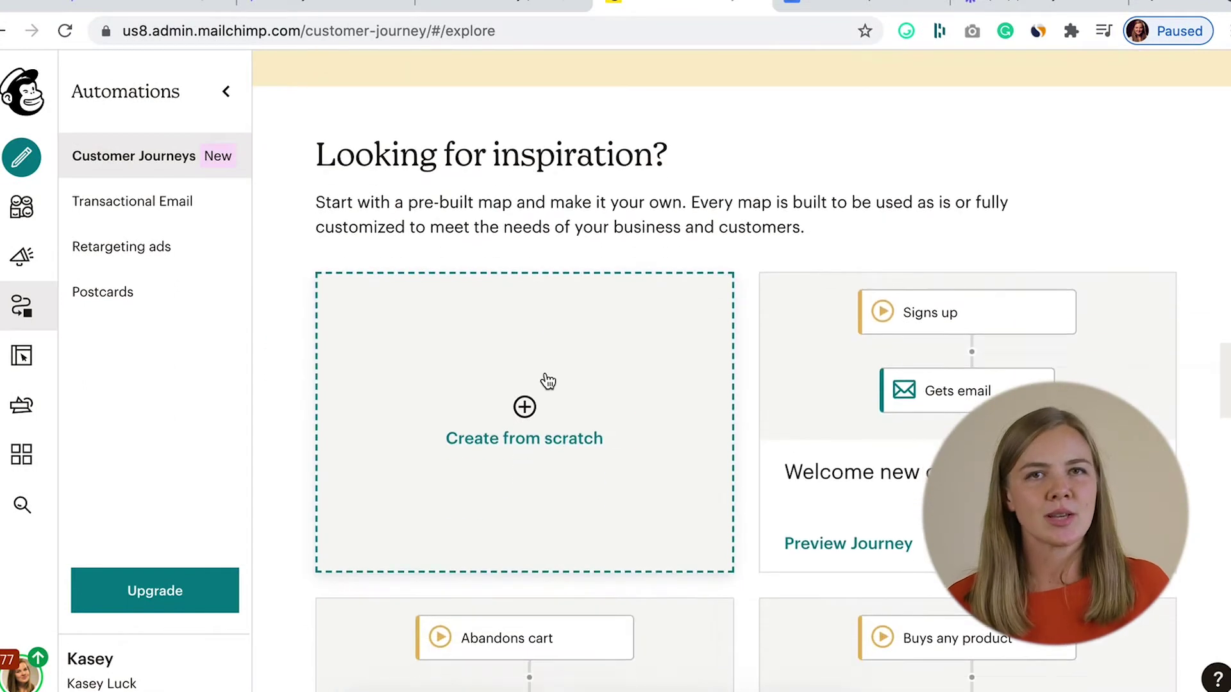
scroll(548, 381, "down", 5)
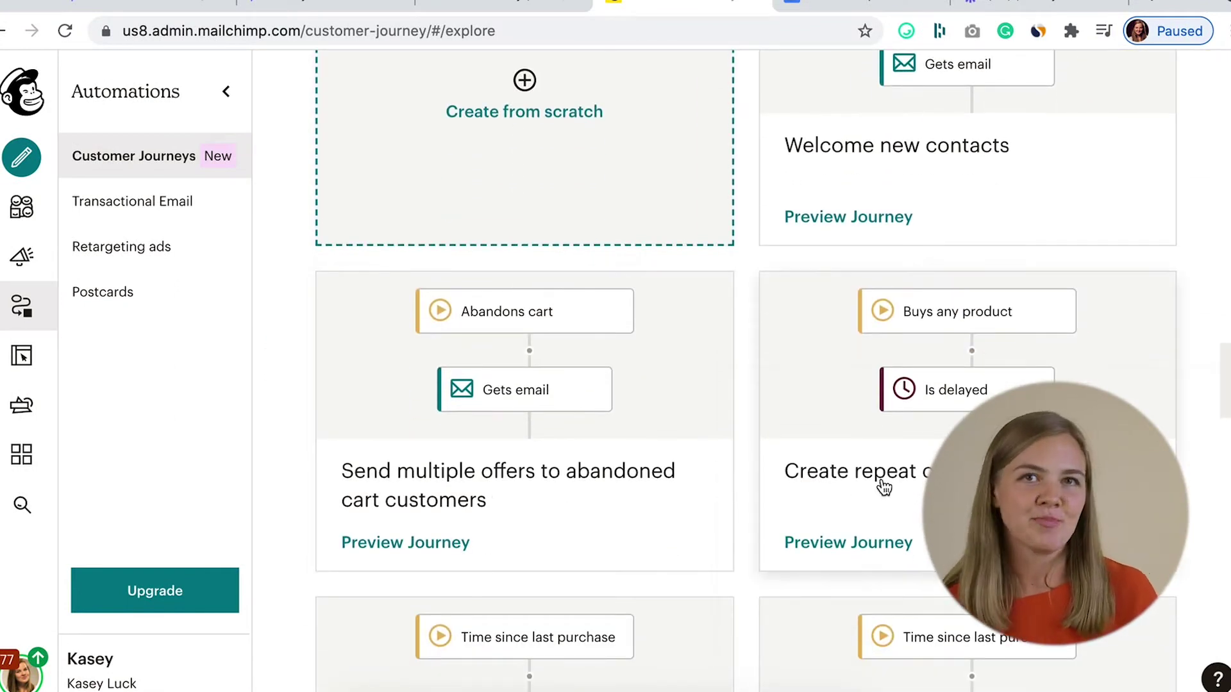
left_click(369, 546)
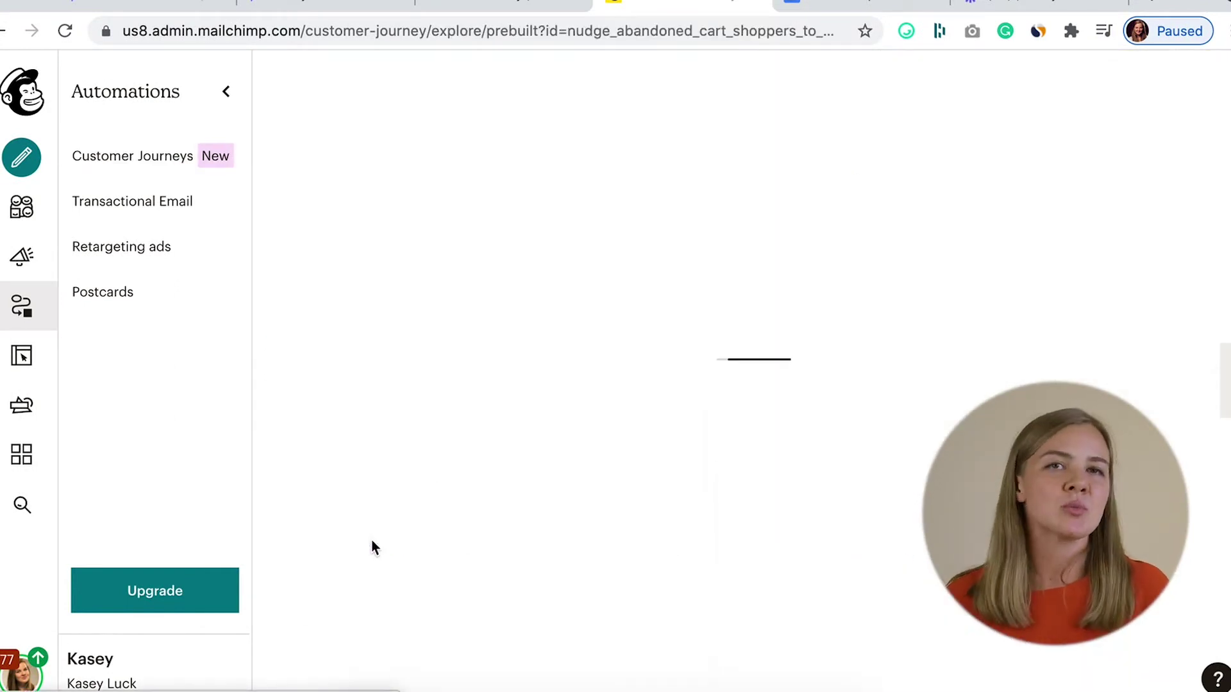
scroll(694, 342, "down", 6)
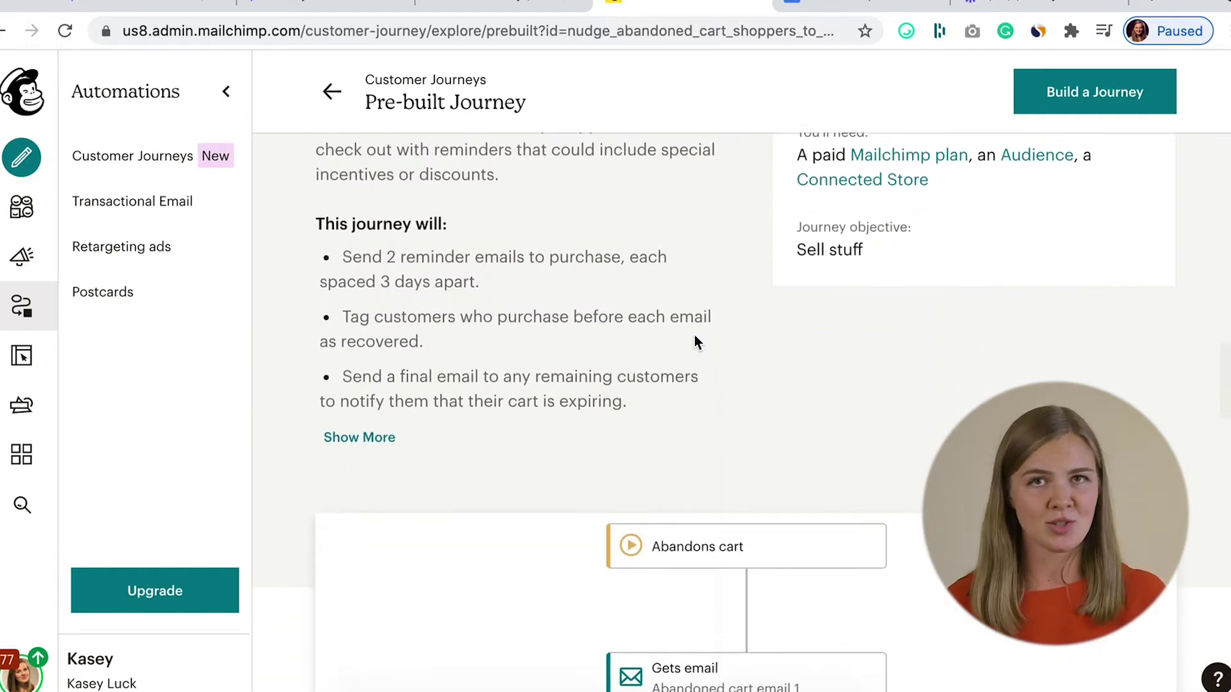
scroll(694, 335, "down", 8)
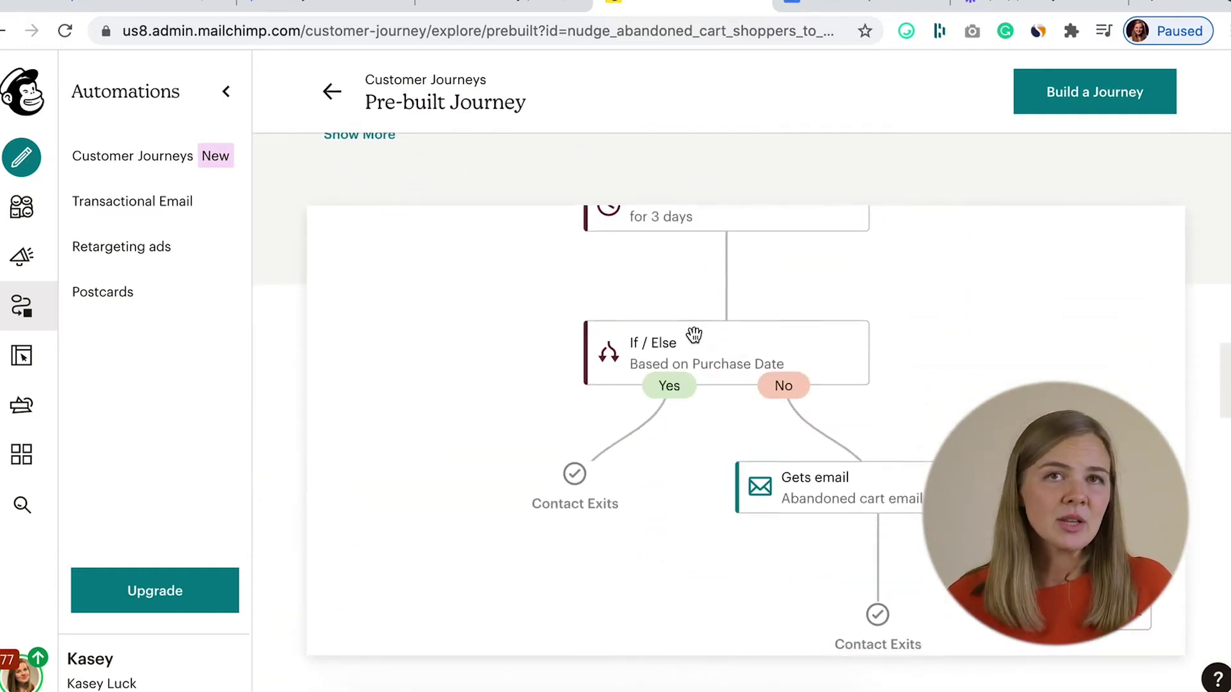
scroll(549, 641, "down", 5)
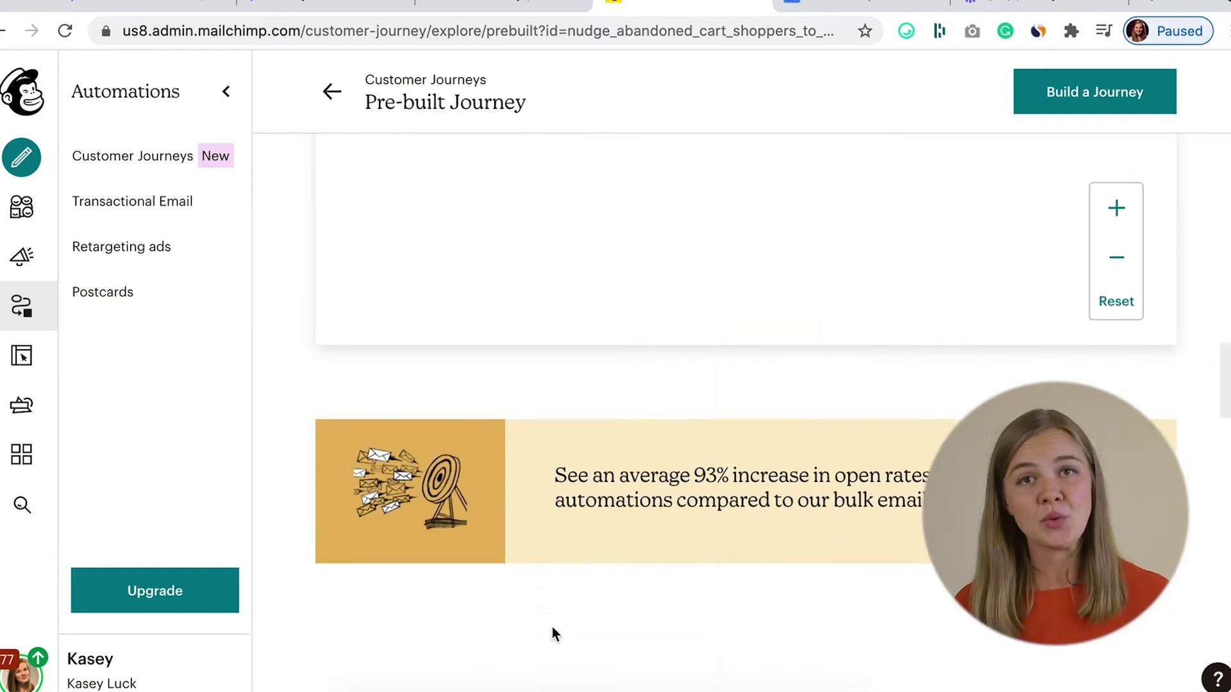
scroll(569, 587, "up", 12)
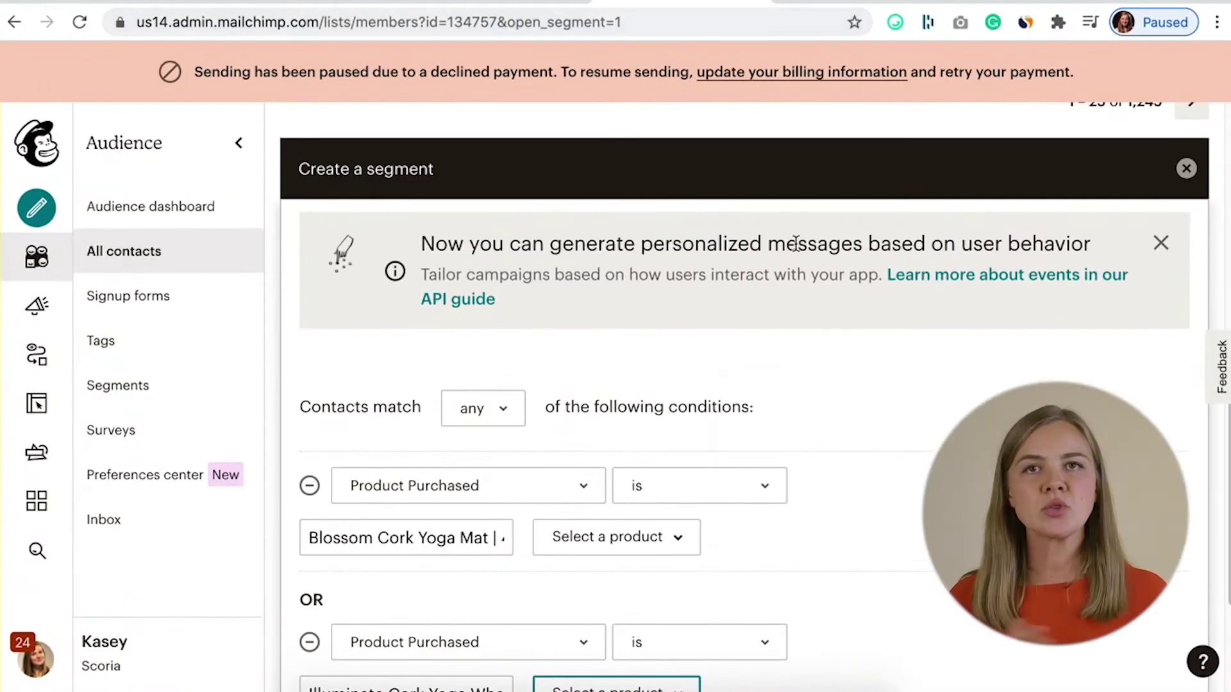
- Keep Product Purchased as the segment's first condition
scroll(852, 362, "up", 1)
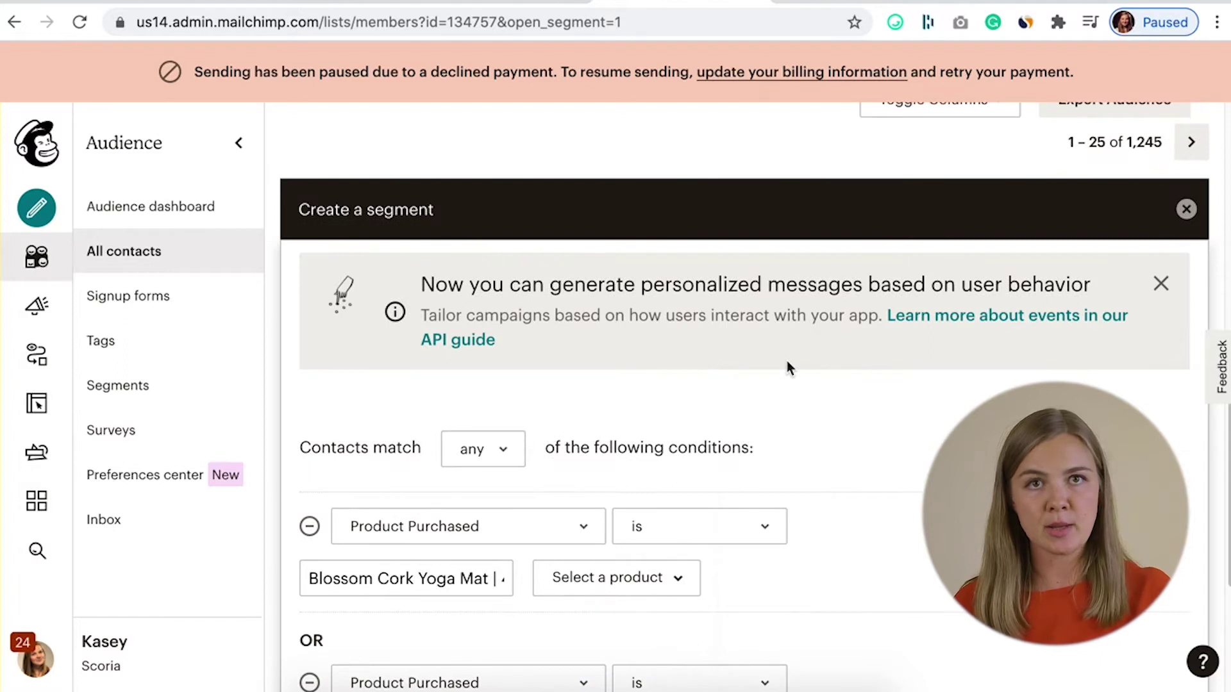
scroll(787, 364, "up", 1)
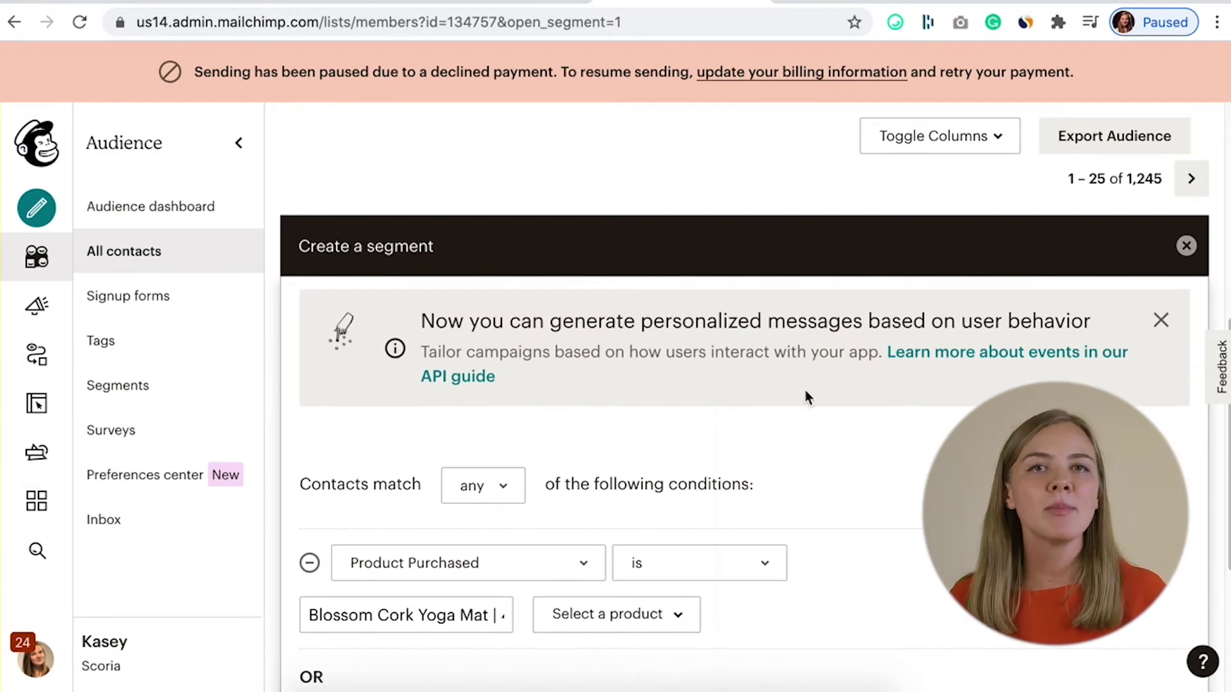
scroll(449, 384, "down", 4)
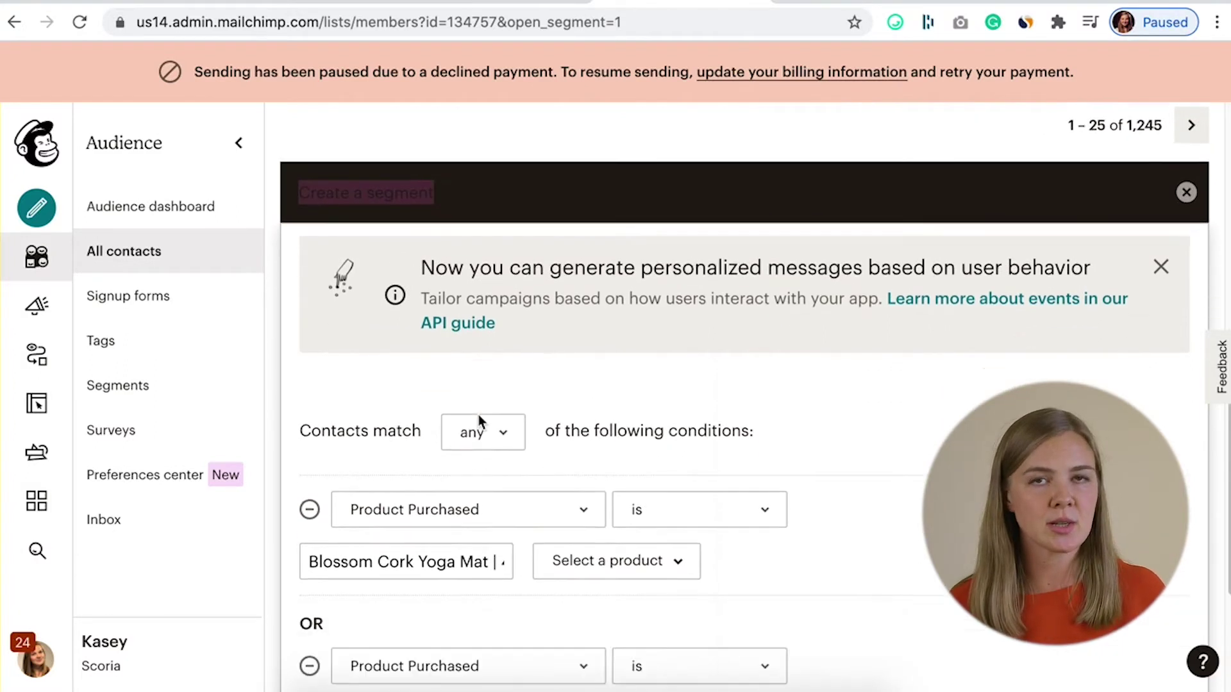
left_click(453, 402)
left_click(420, 389)
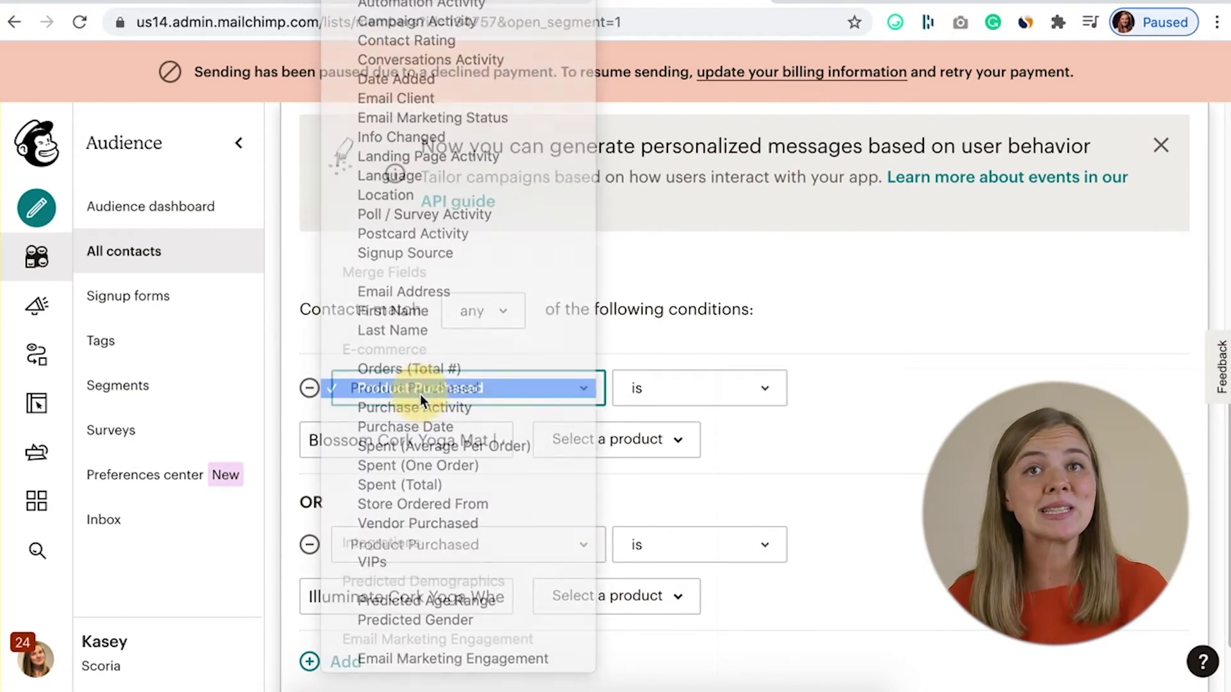
scroll(621, 474, "down", 2)
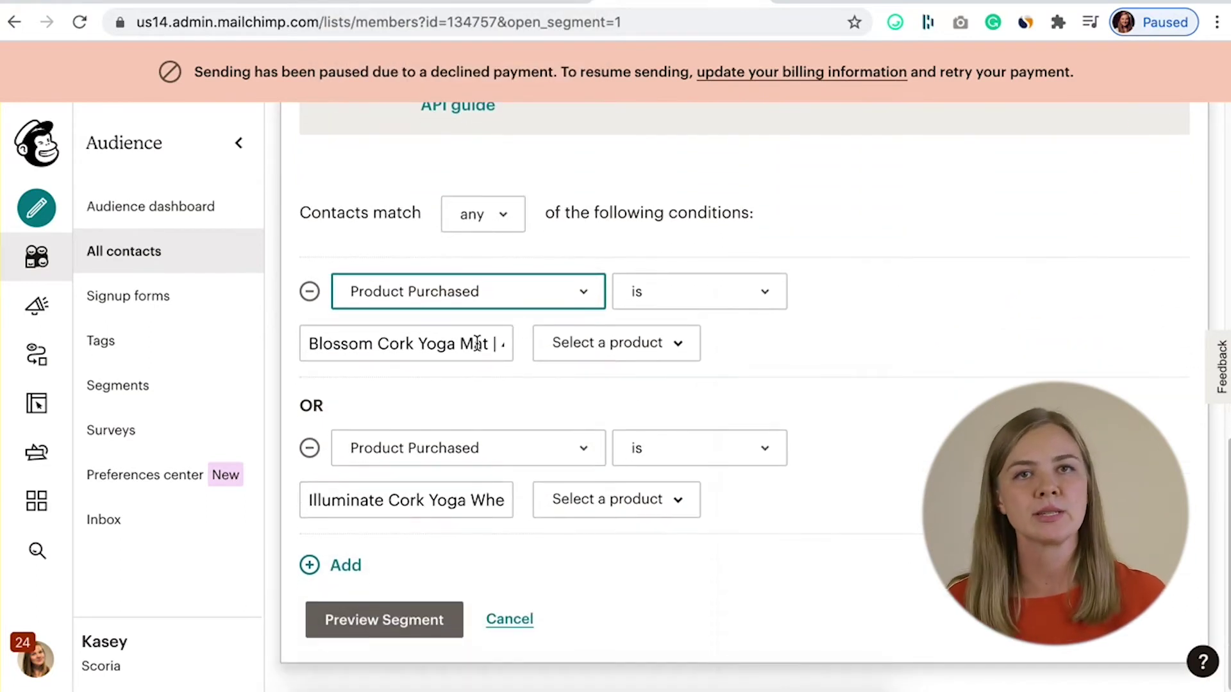
scroll(492, 270, "up", 1)
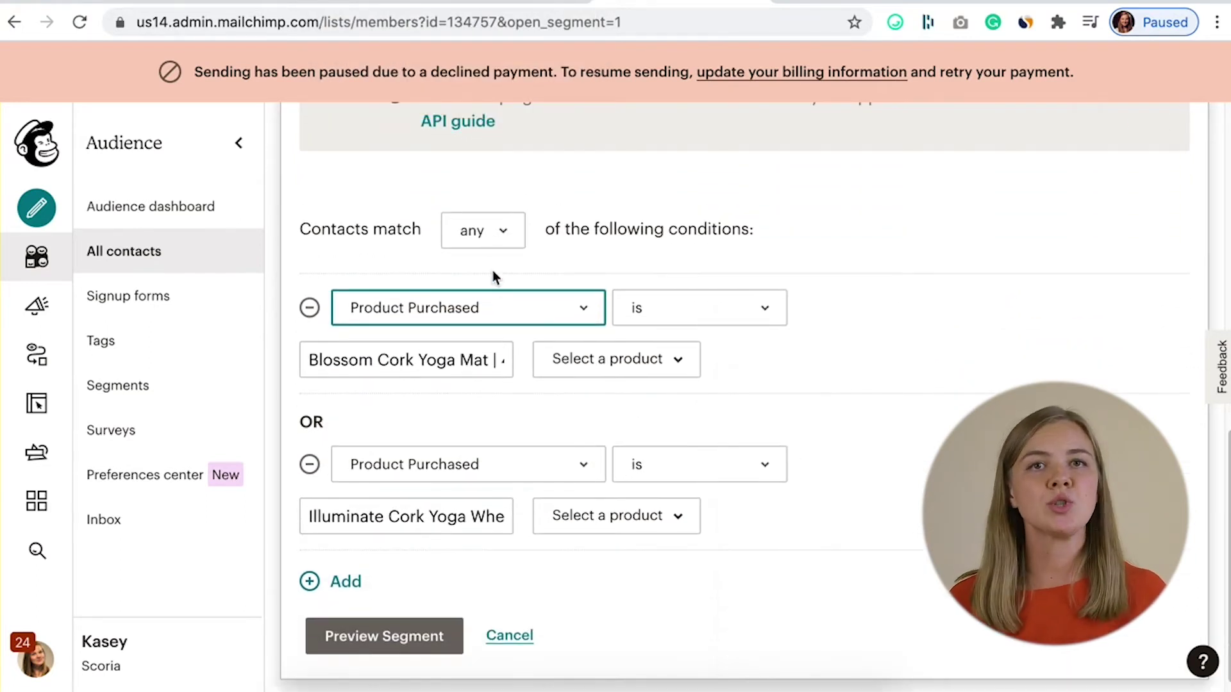
- Switch the contacts match setting to all, then back to any
left_click(298, 428)
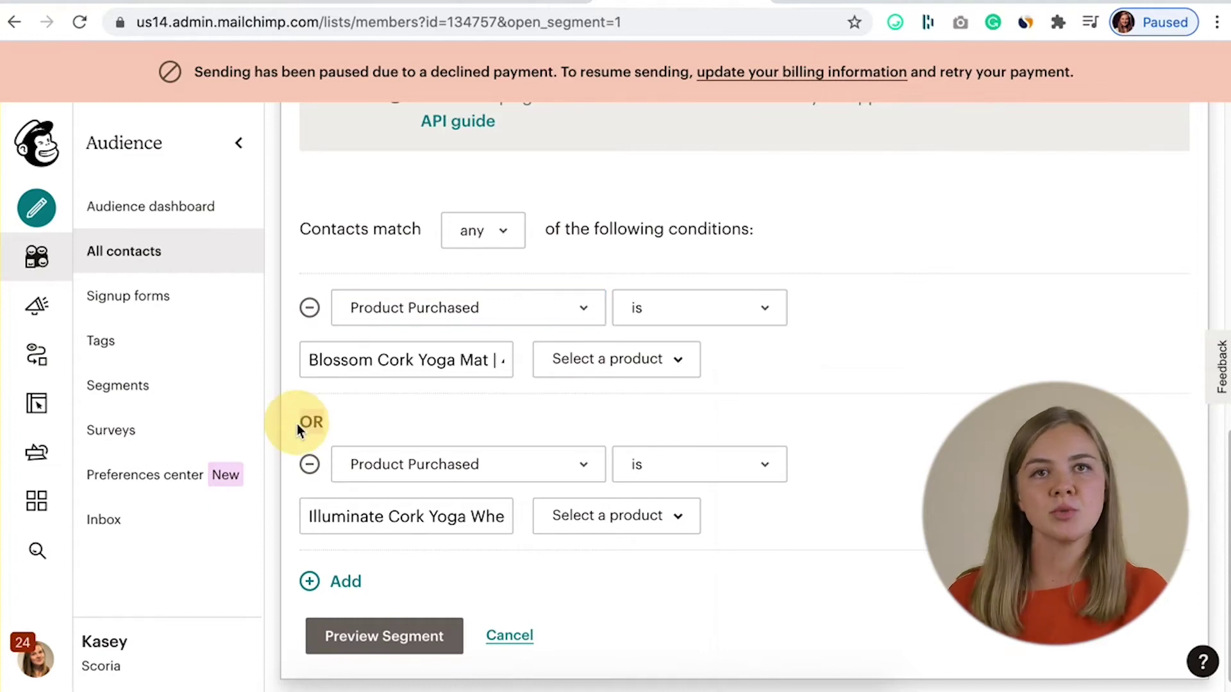
left_click(471, 252)
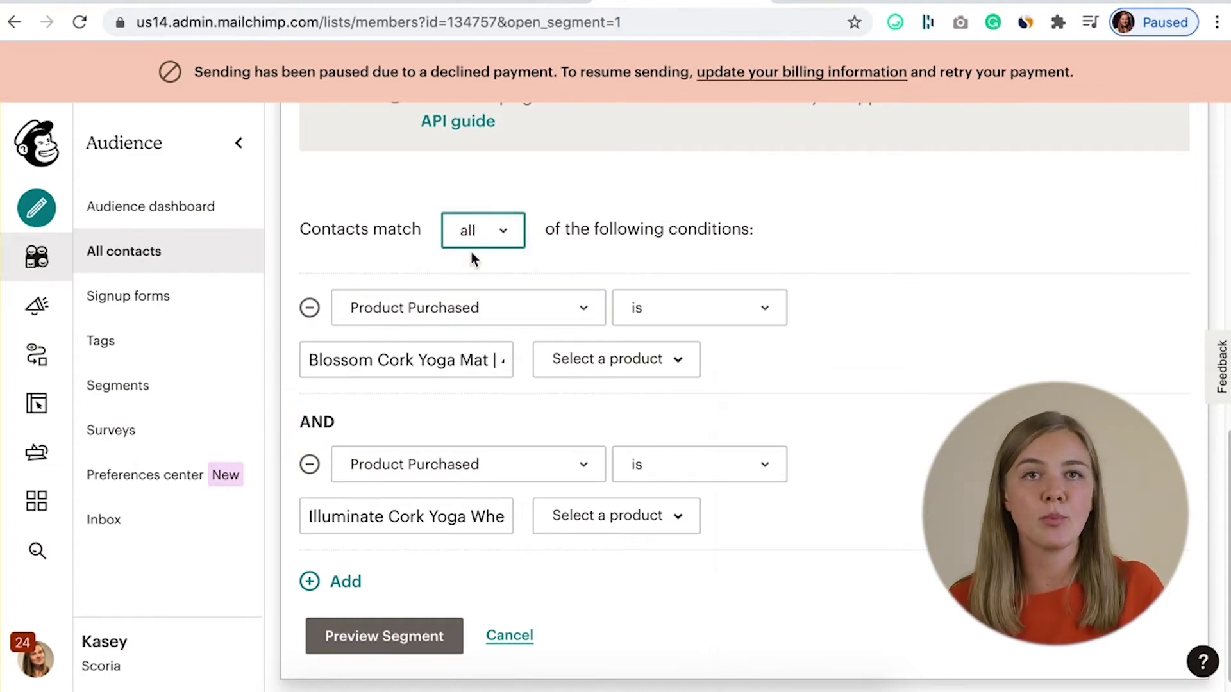
left_click(478, 237)
left_click(476, 214)
scroll(481, 502, "down", 1)
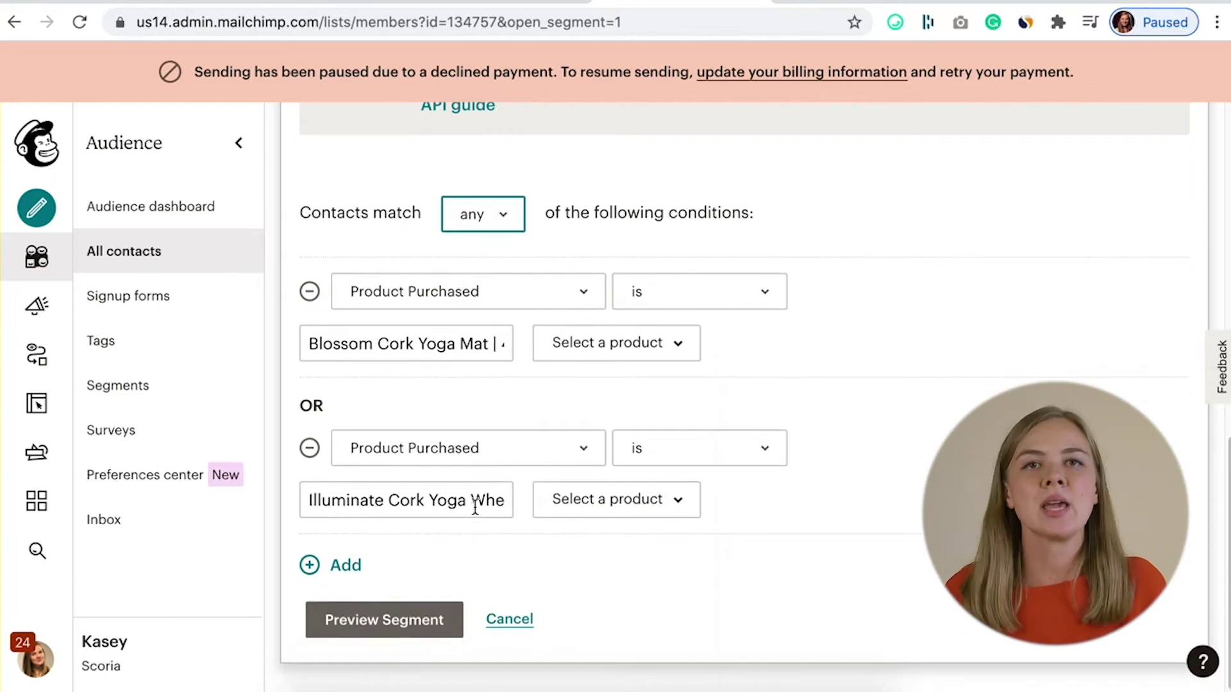
- Add a third Date Added condition and require contacts to match all three
left_click(346, 565)
scroll(467, 346, "down", 2)
left_click(469, 119)
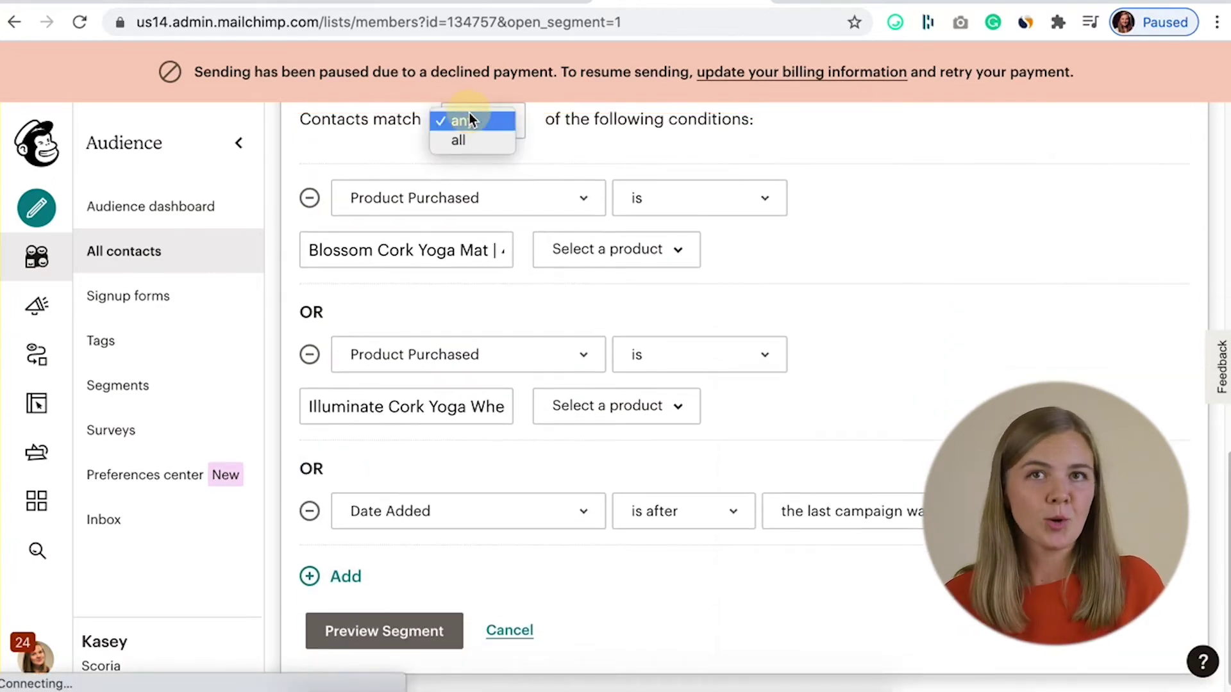
left_click(478, 140)
left_click(475, 127)
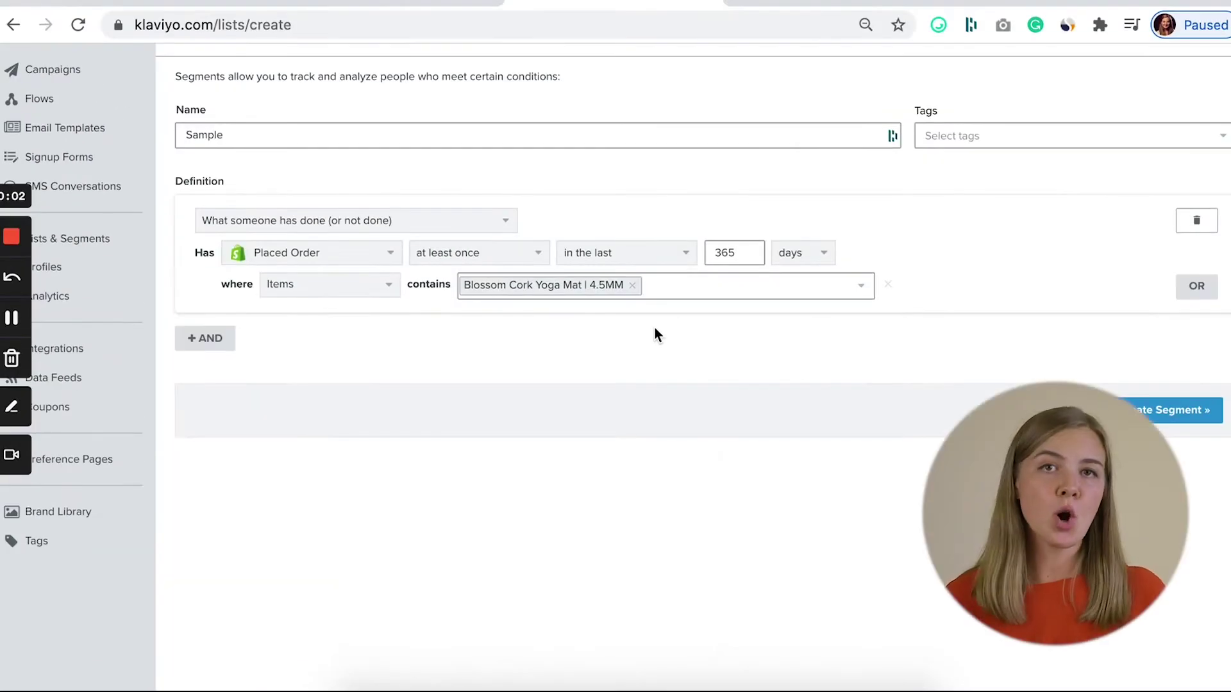
- Add an OR branch for Placed Order within the last 365 days
left_click(210, 340)
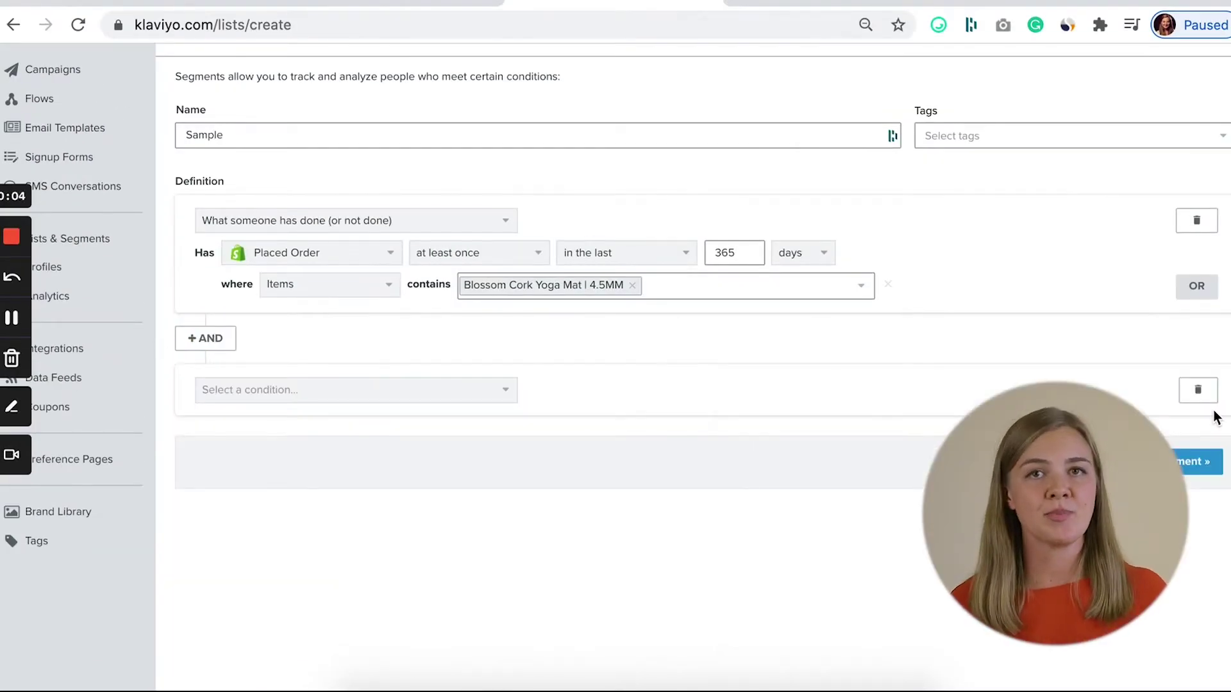
left_click(1198, 392)
left_click(1197, 288)
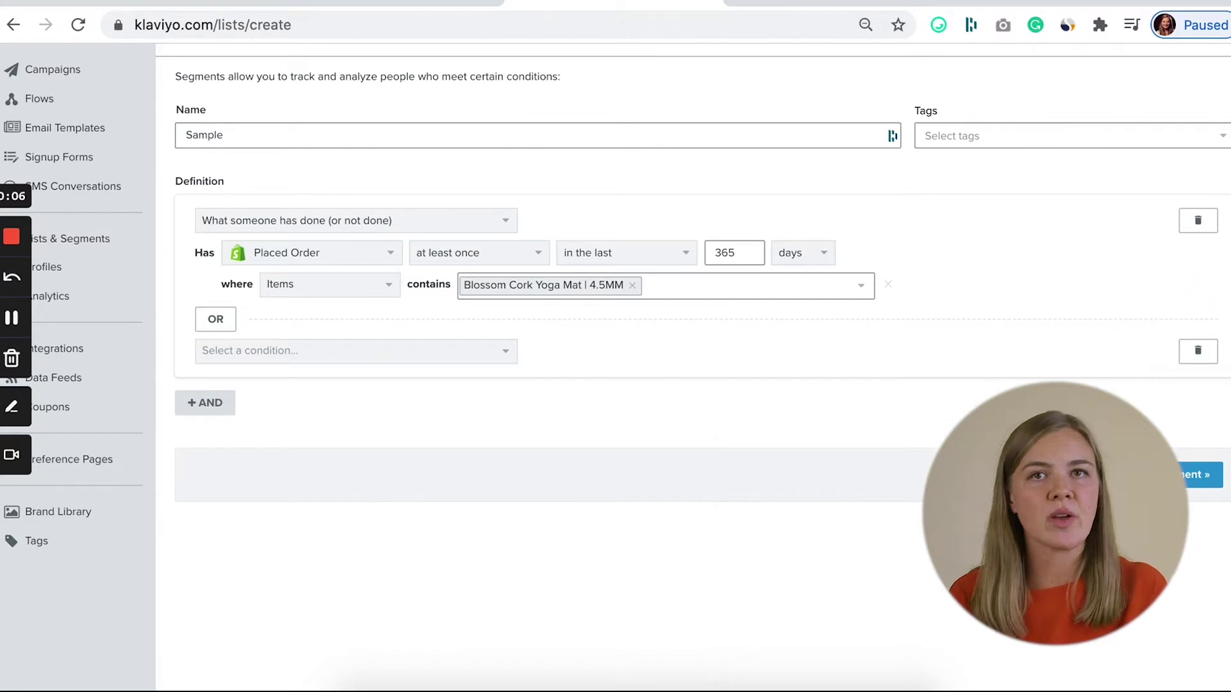
left_click(418, 357)
left_click(376, 381)
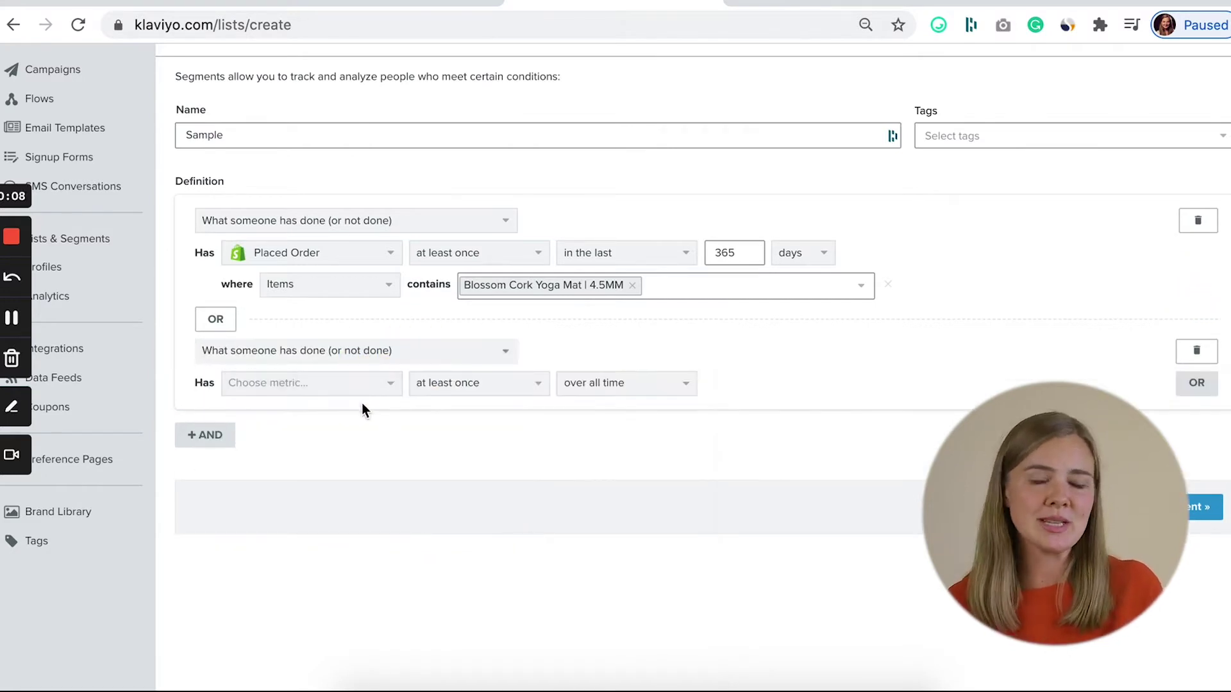
left_click(335, 383)
type("pla")
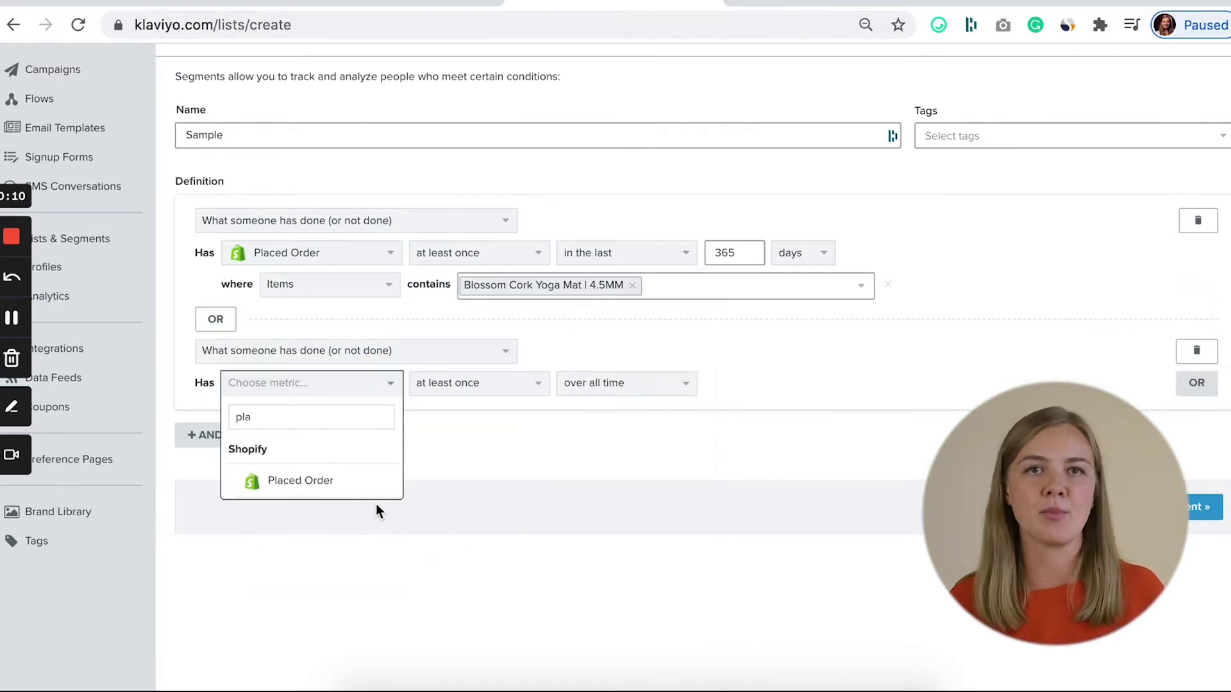
left_click(360, 487)
left_click(609, 384)
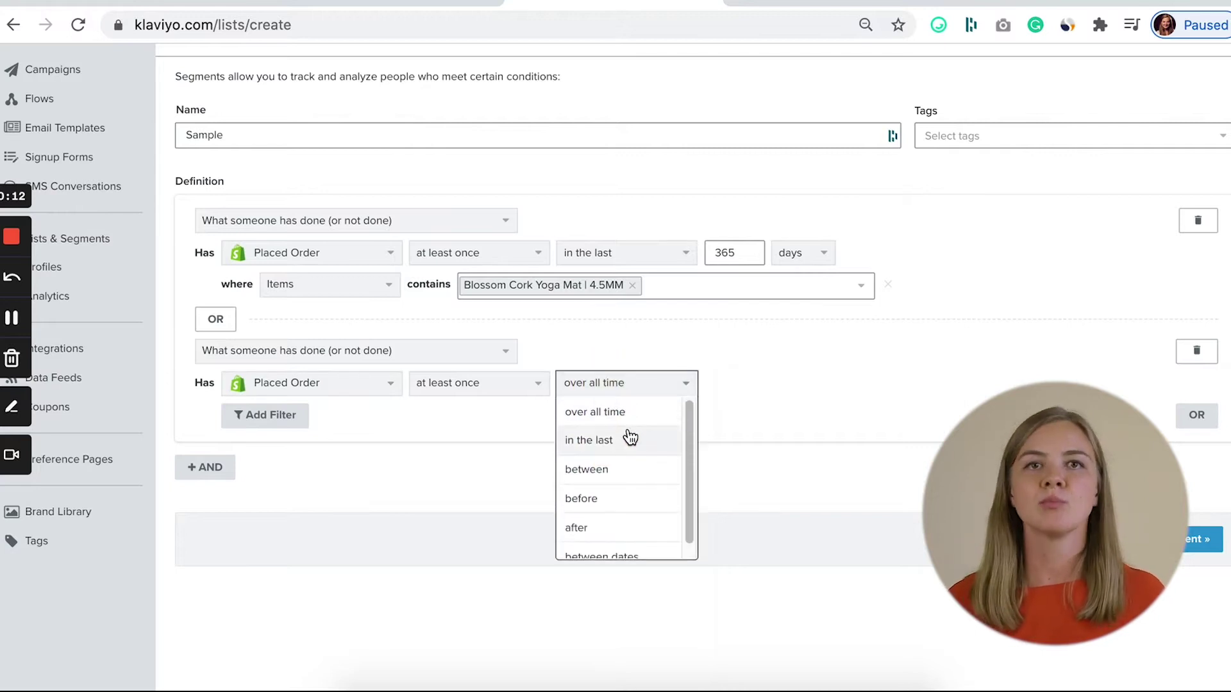
left_click(615, 439)
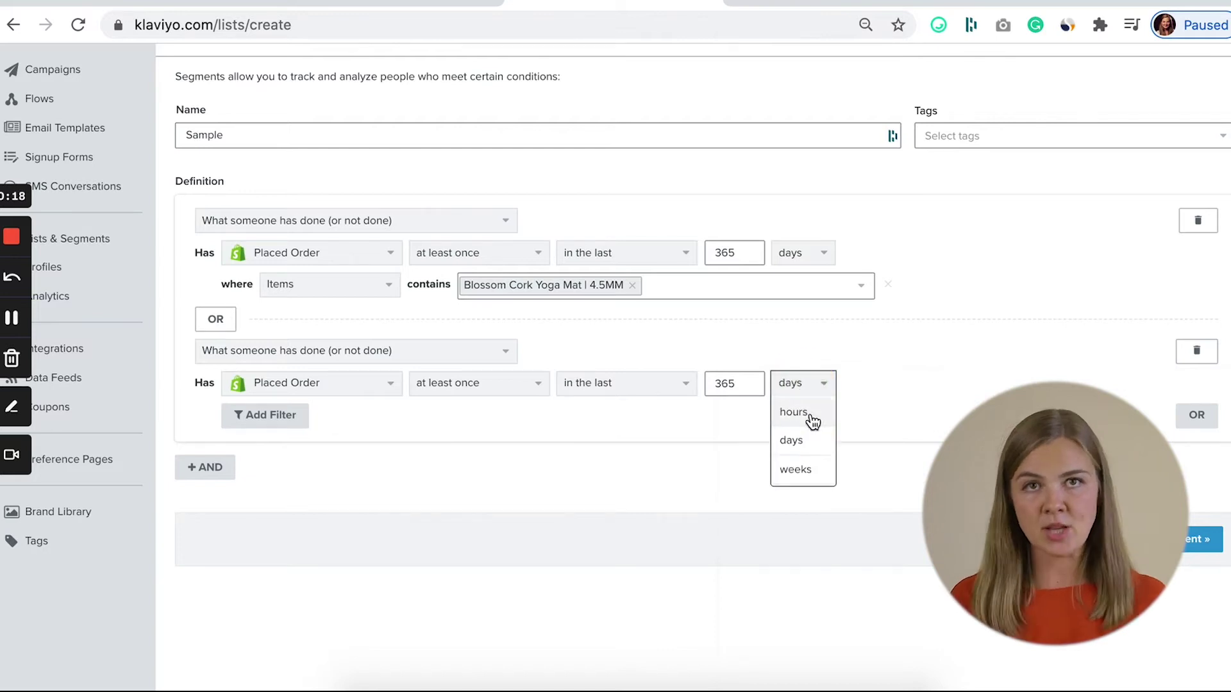
- Filter that order condition to Items containing Blossom Cork Yoga Mat (5MM THICK)
left_click(268, 423)
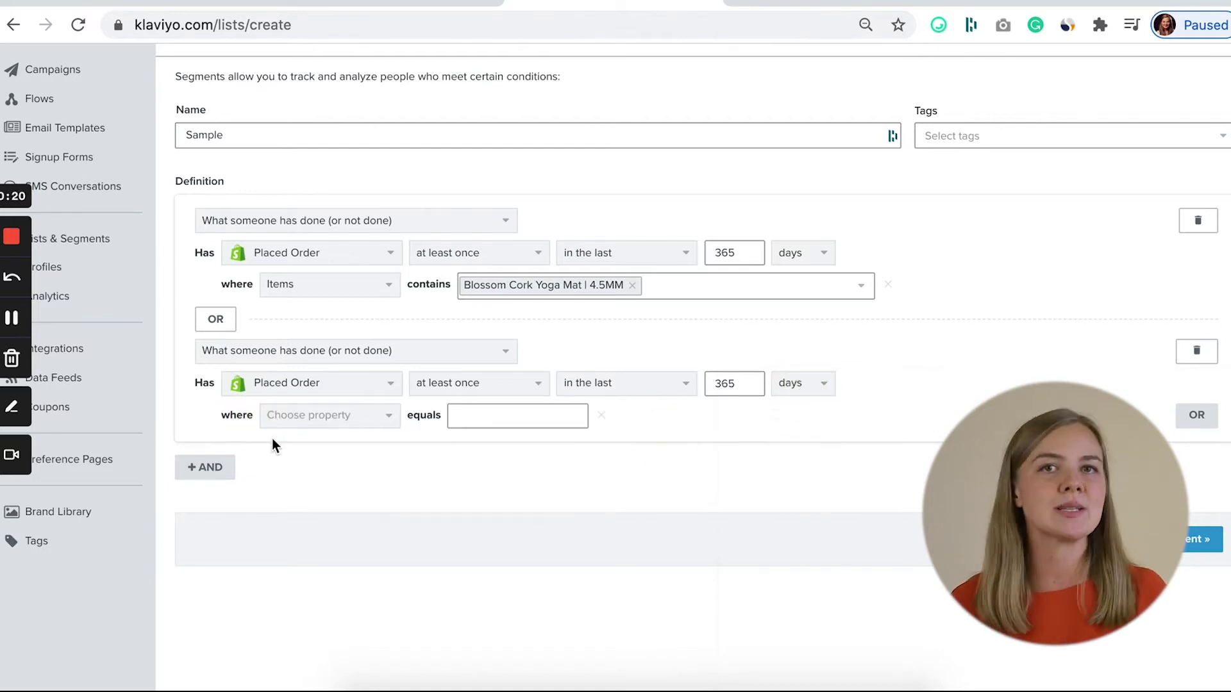
type("it")
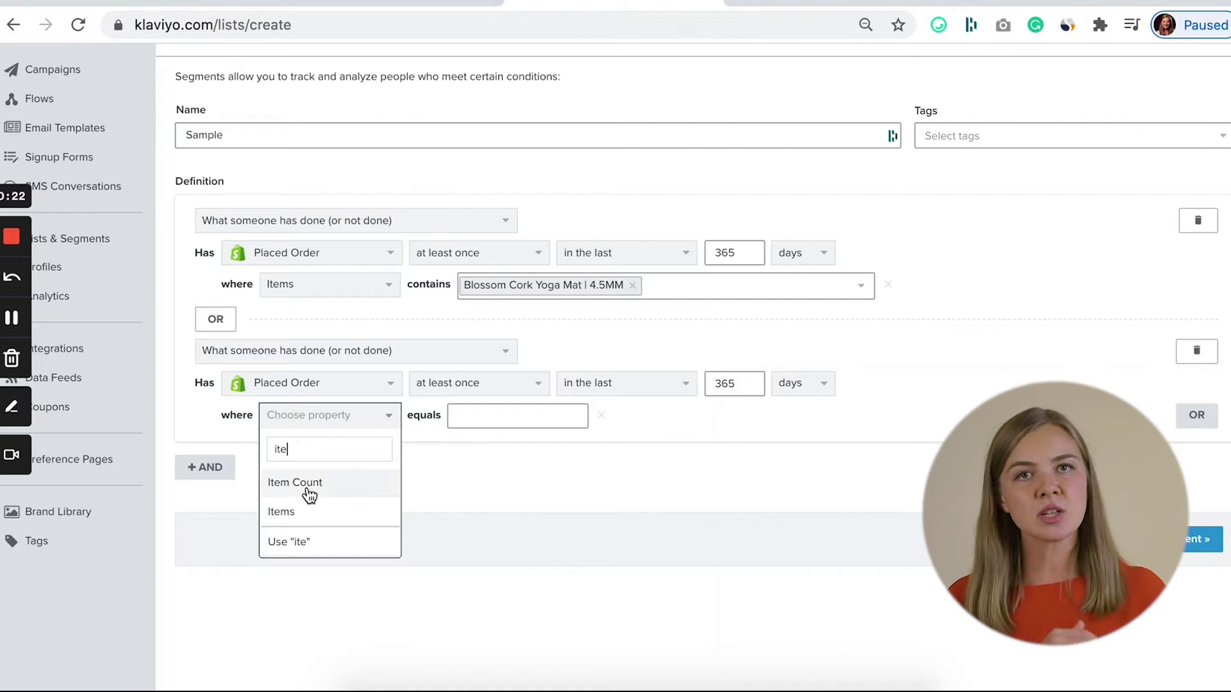
type("e")
left_click(305, 512)
left_click(511, 415)
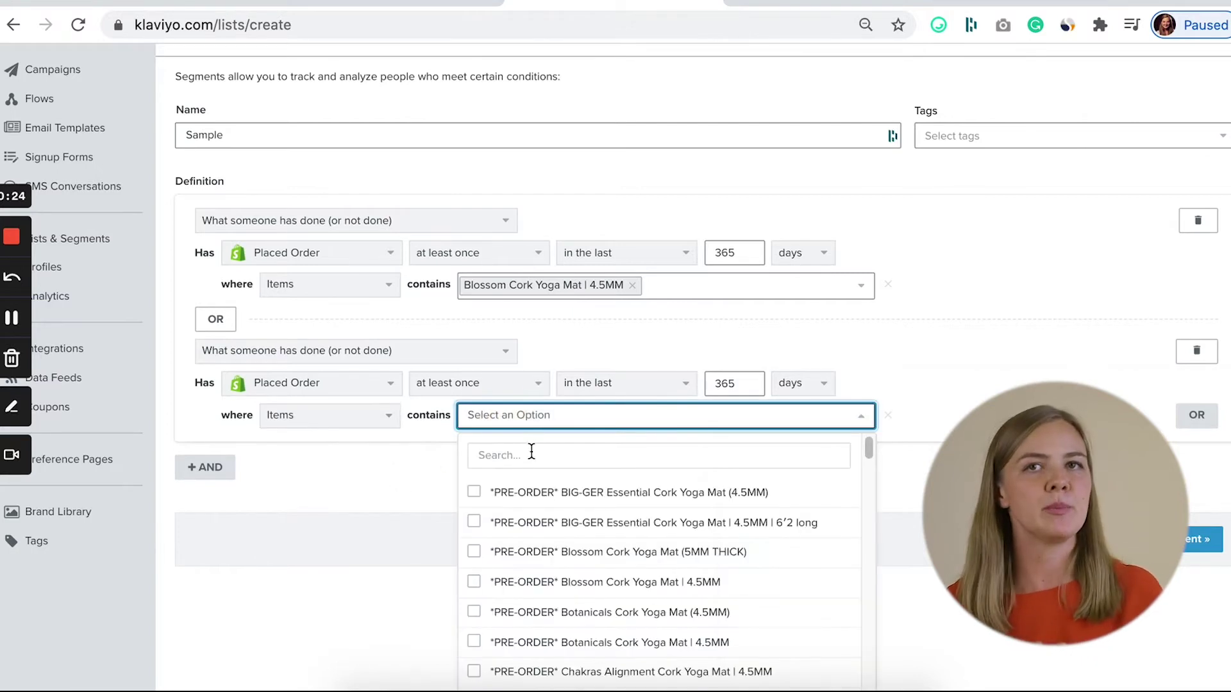
type("bloss")
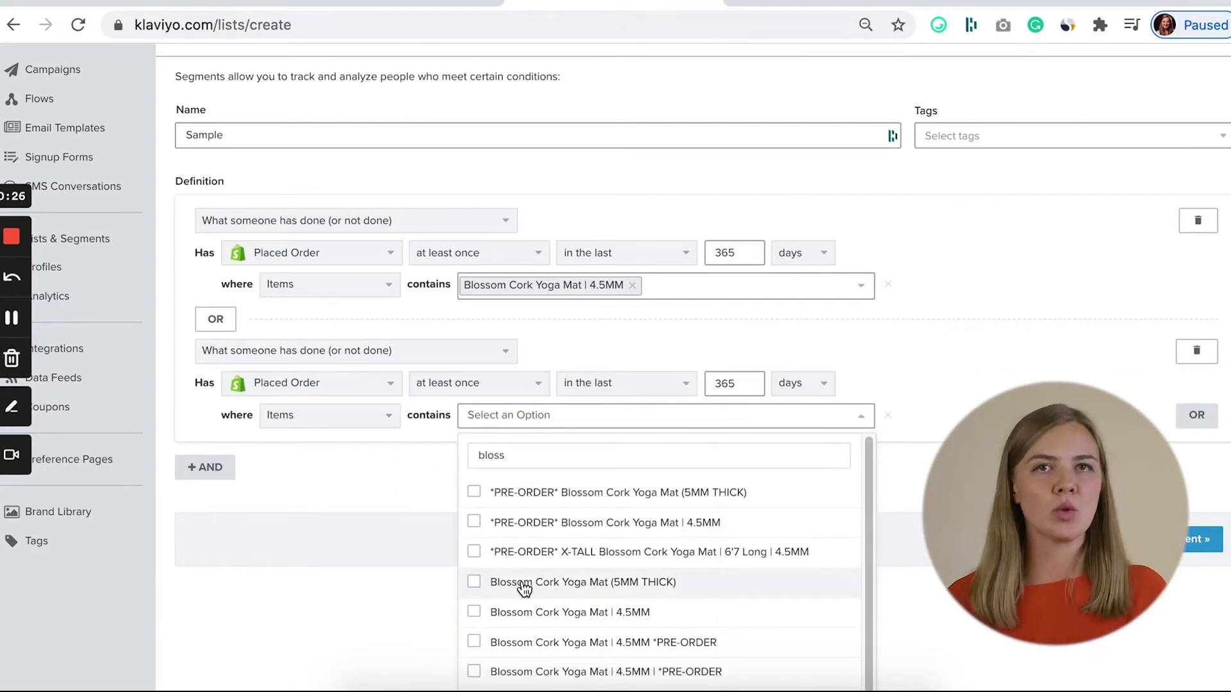
left_click(465, 580)
left_click(416, 485)
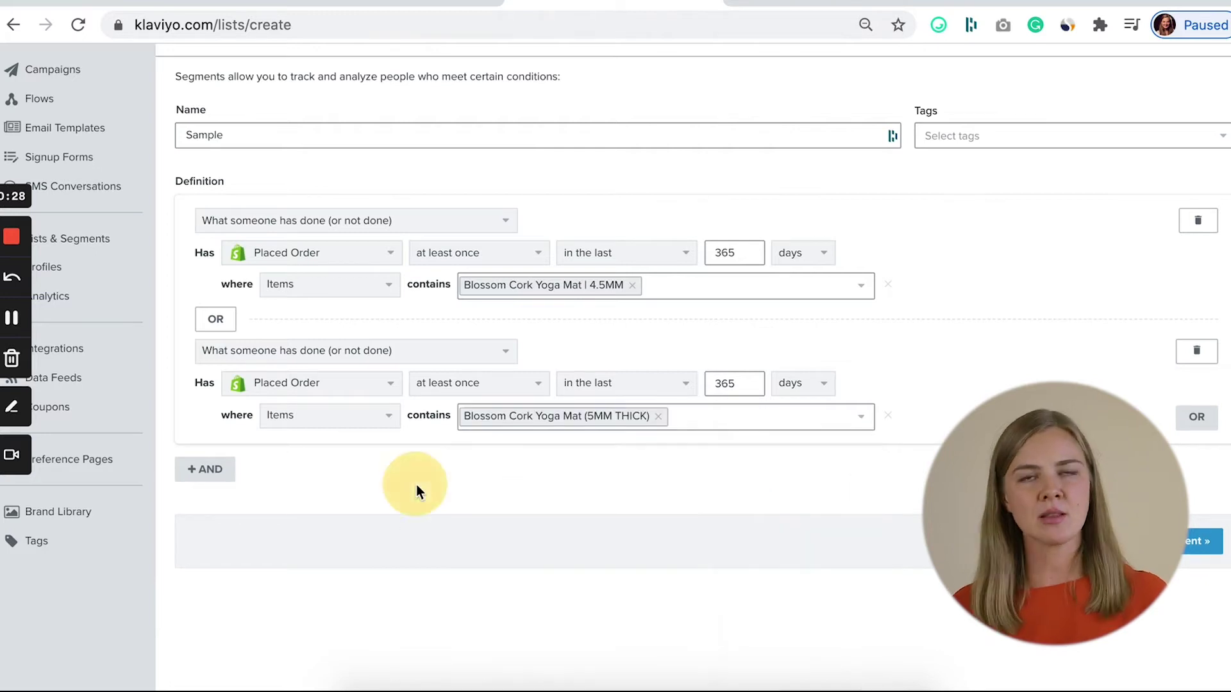
- Add an AND condition requiring Placed Order zero times in the last 7 days
left_click(212, 474)
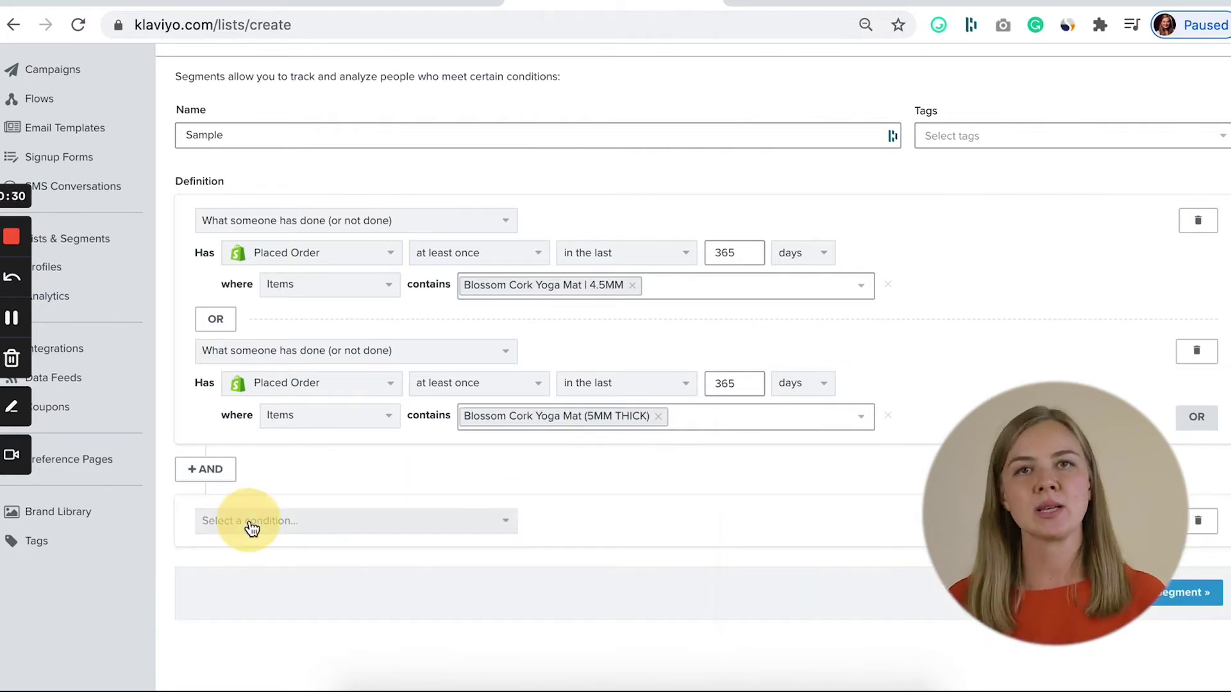
left_click(251, 528)
left_click(260, 546)
left_click(263, 559)
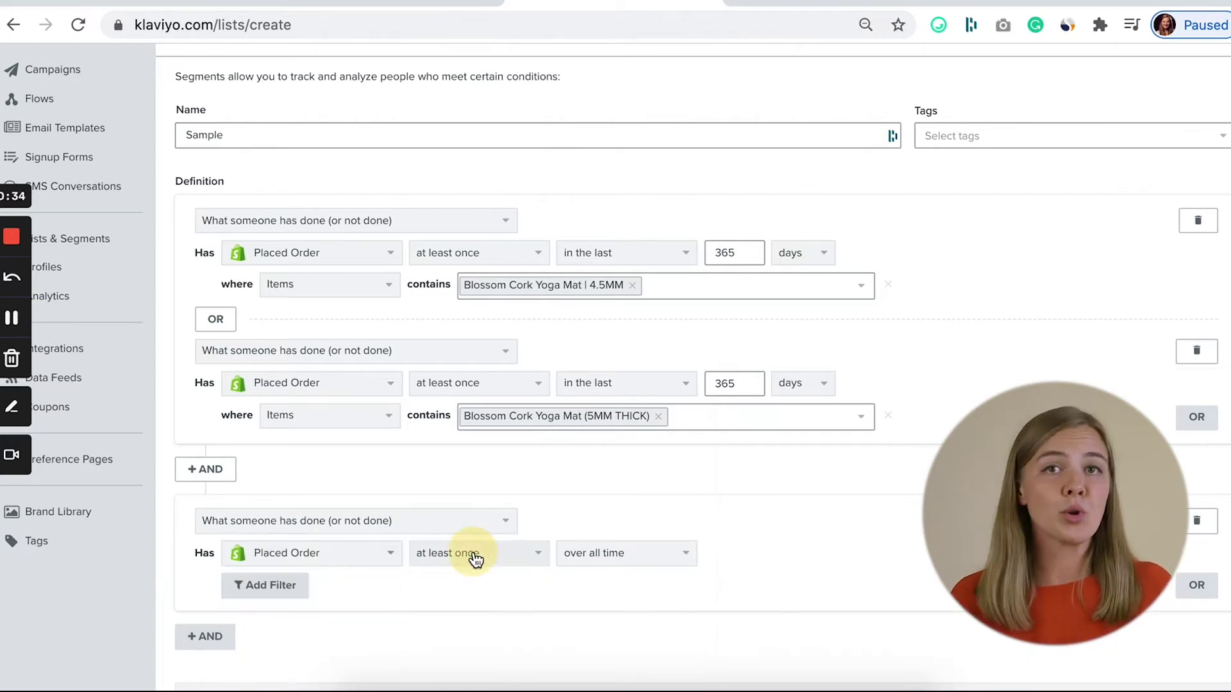
left_click(472, 558)
left_click(500, 607)
left_click(620, 559)
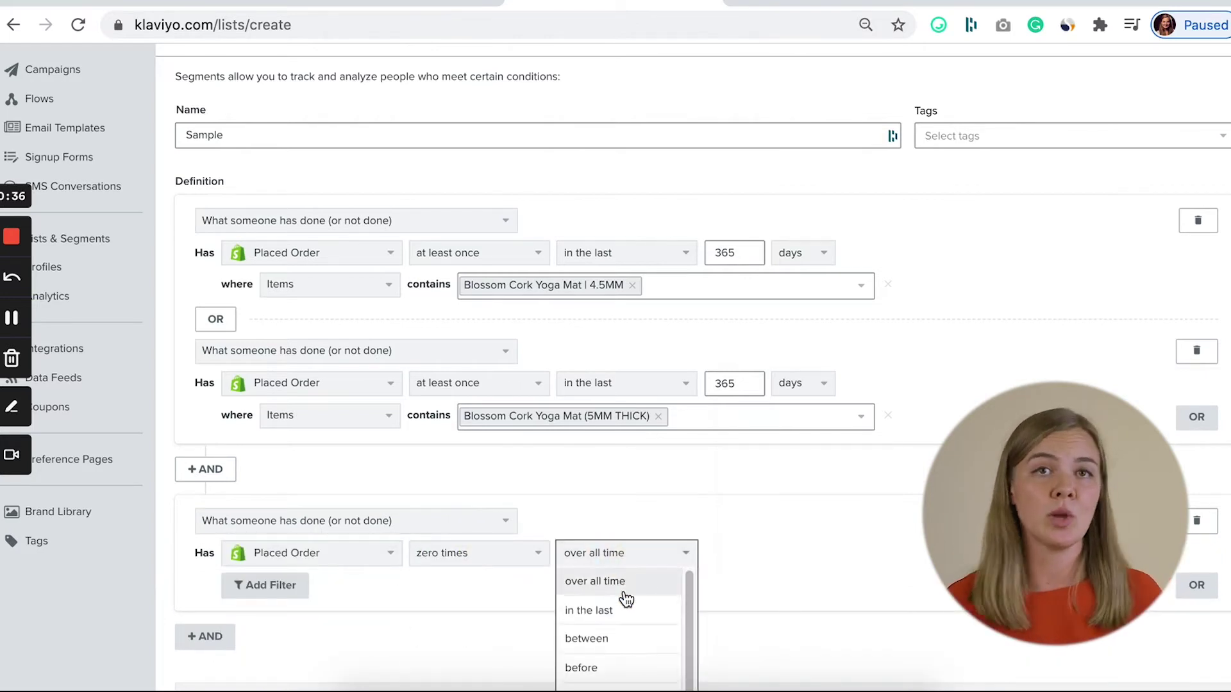
left_click(608, 611)
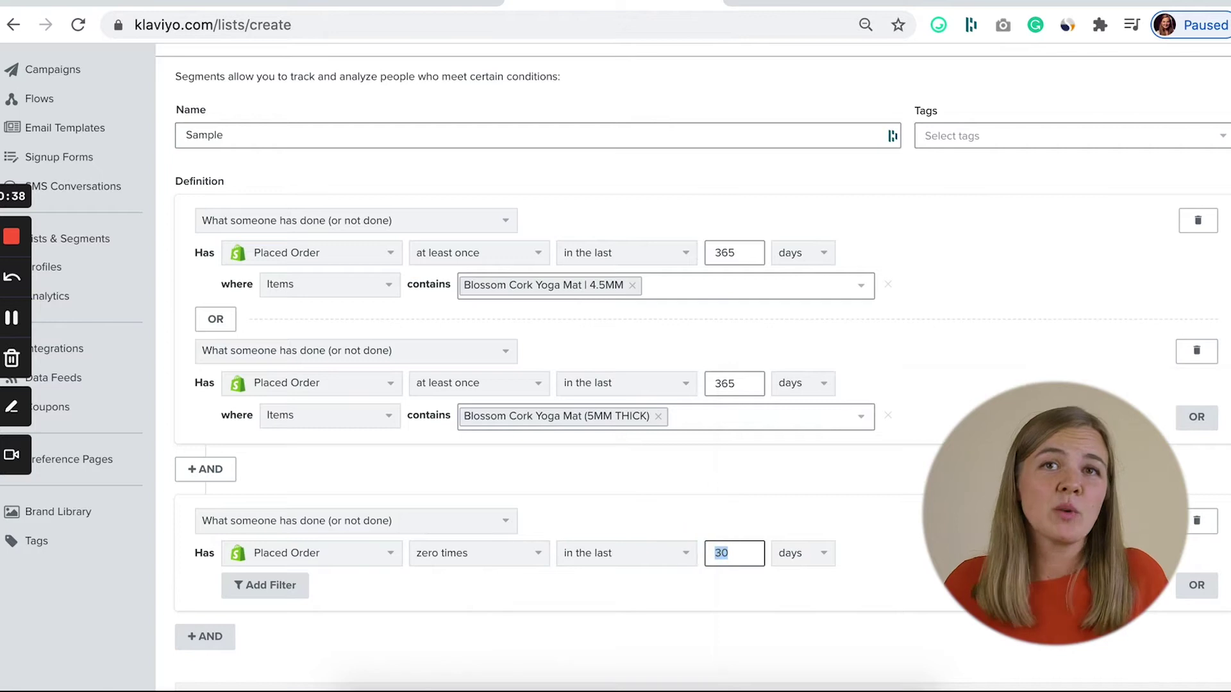
type("7")
scroll(779, 601, "down", 1)
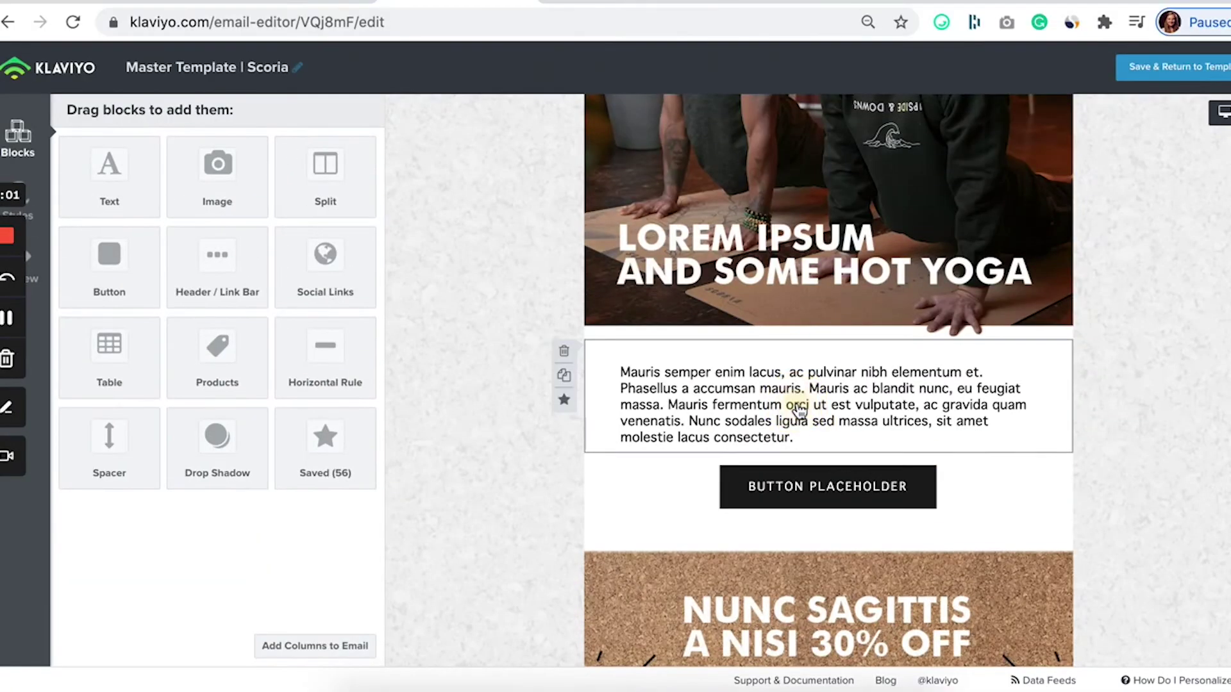
- Replace the email's body paragraph with 'Hey', then choose the Classic Builder
left_click(797, 411)
triple_click(227, 259)
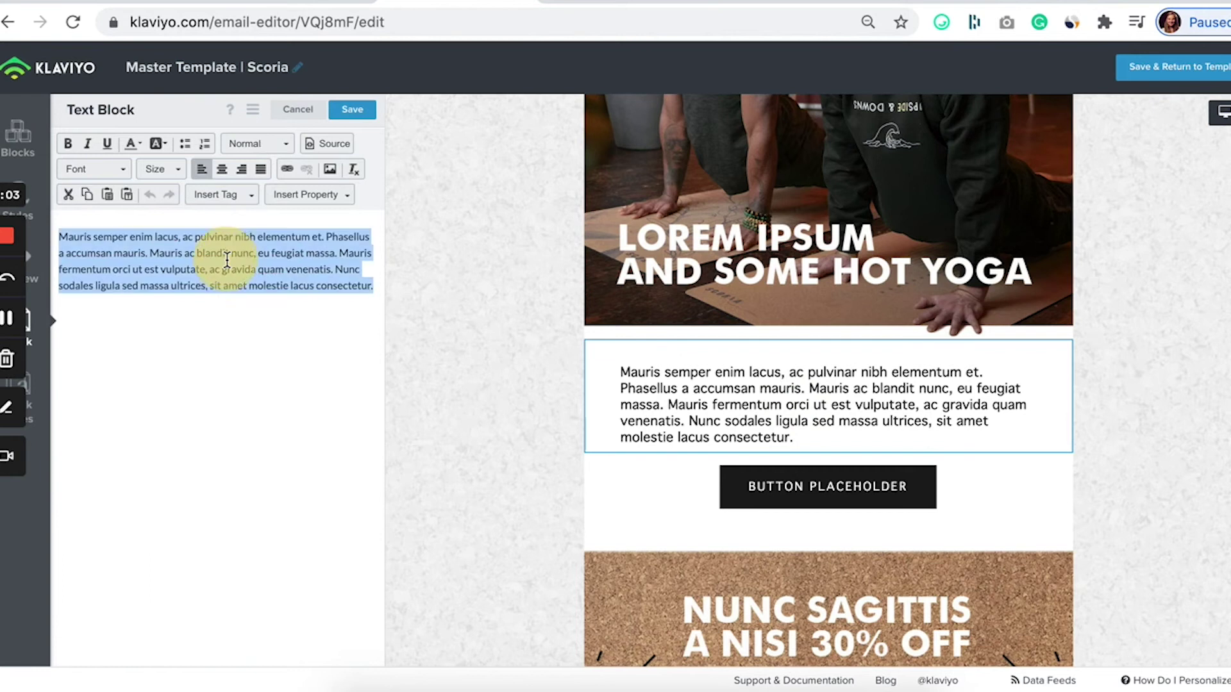
type("Hey")
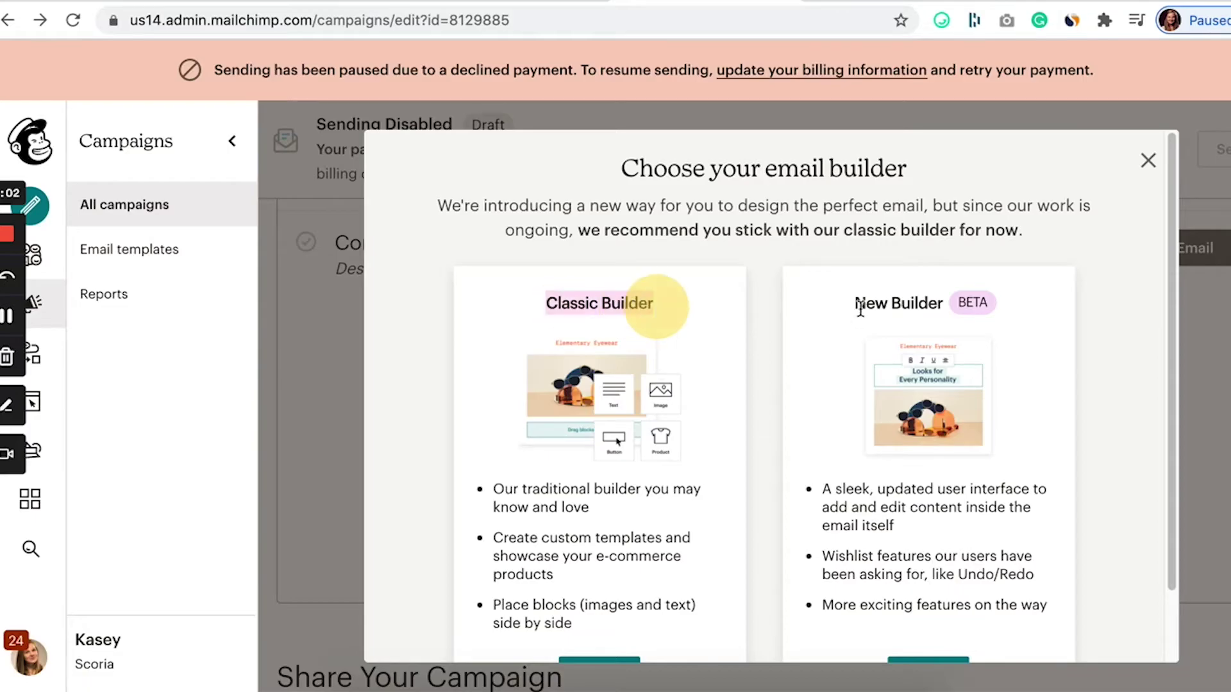
scroll(911, 299, "down", 3)
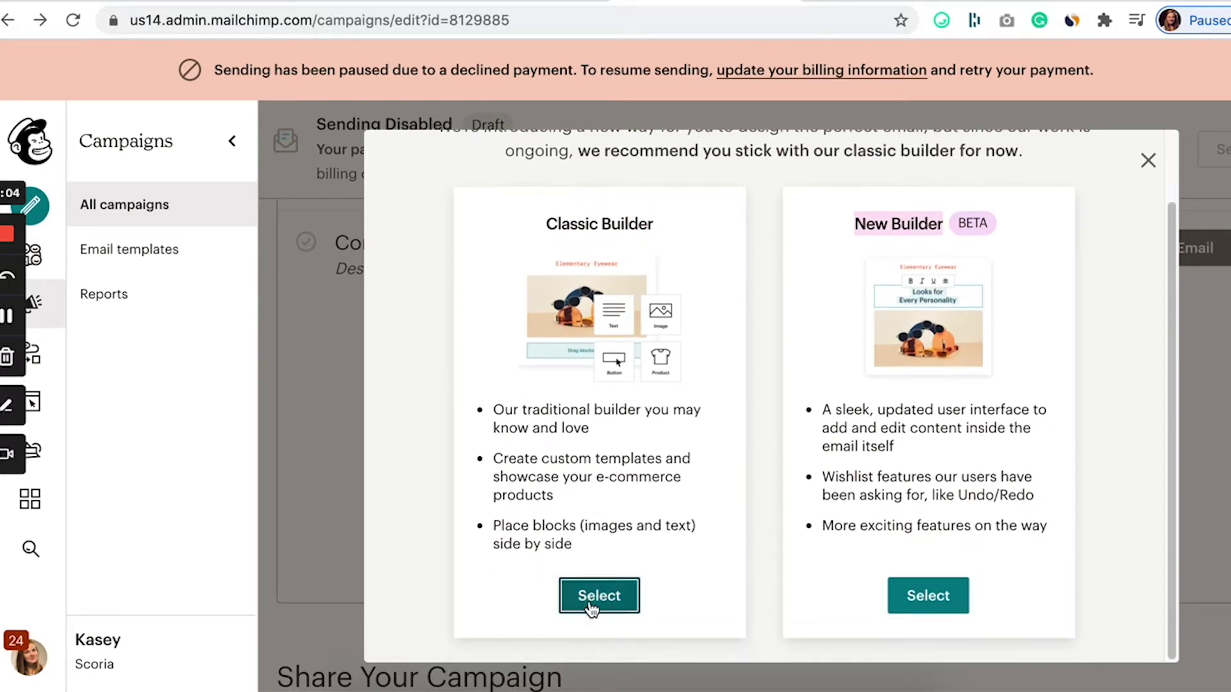
left_click(590, 604)
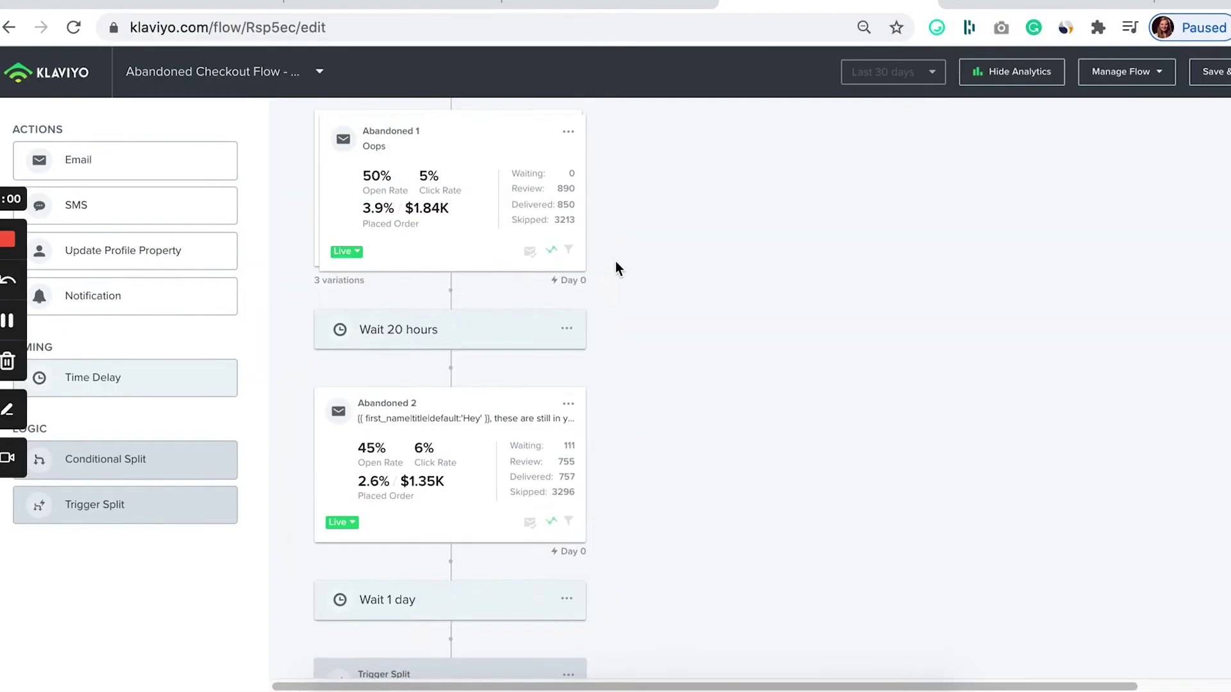
- Pan the flow canvas, then switch to Klaviyo's last-30-days Performance dashboard
left_click_drag(615, 267, 650, 329)
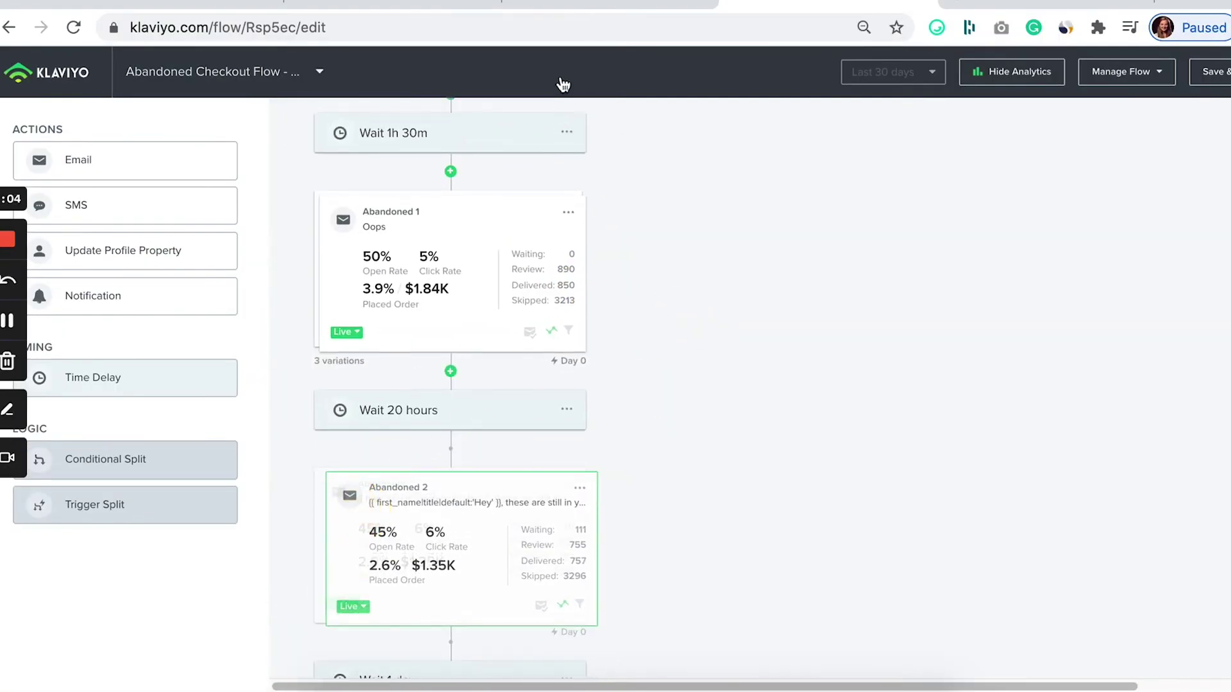
left_click(566, 2)
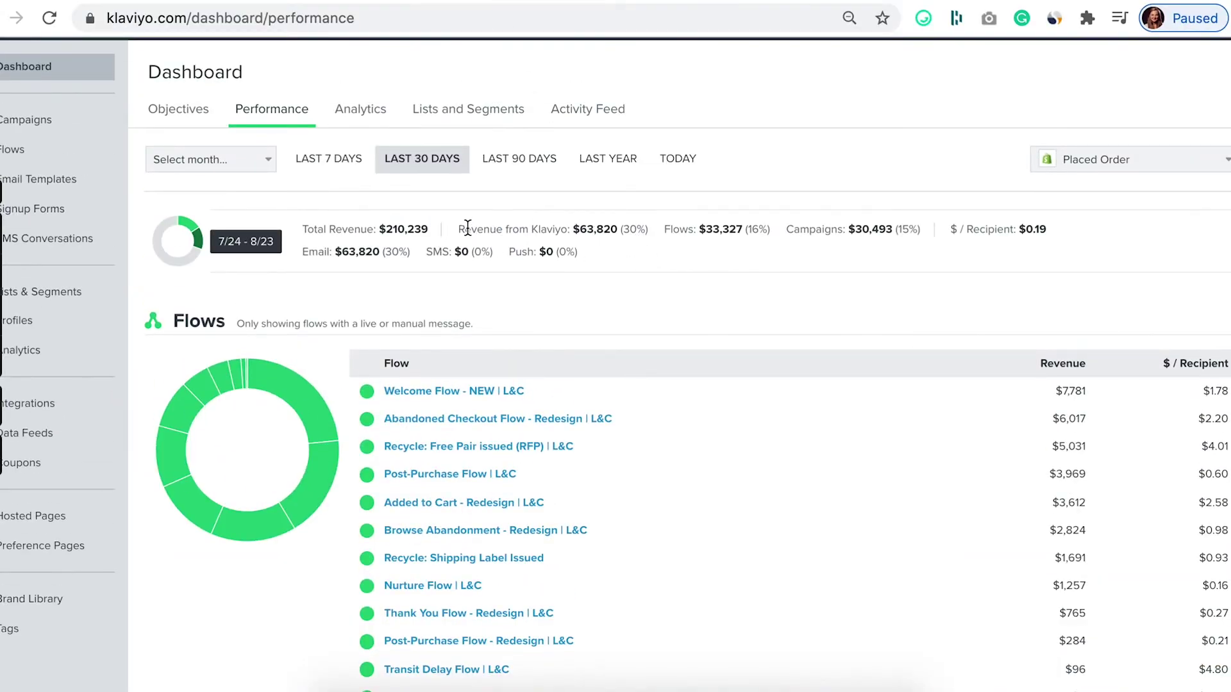
left_click_drag(464, 229, 605, 229)
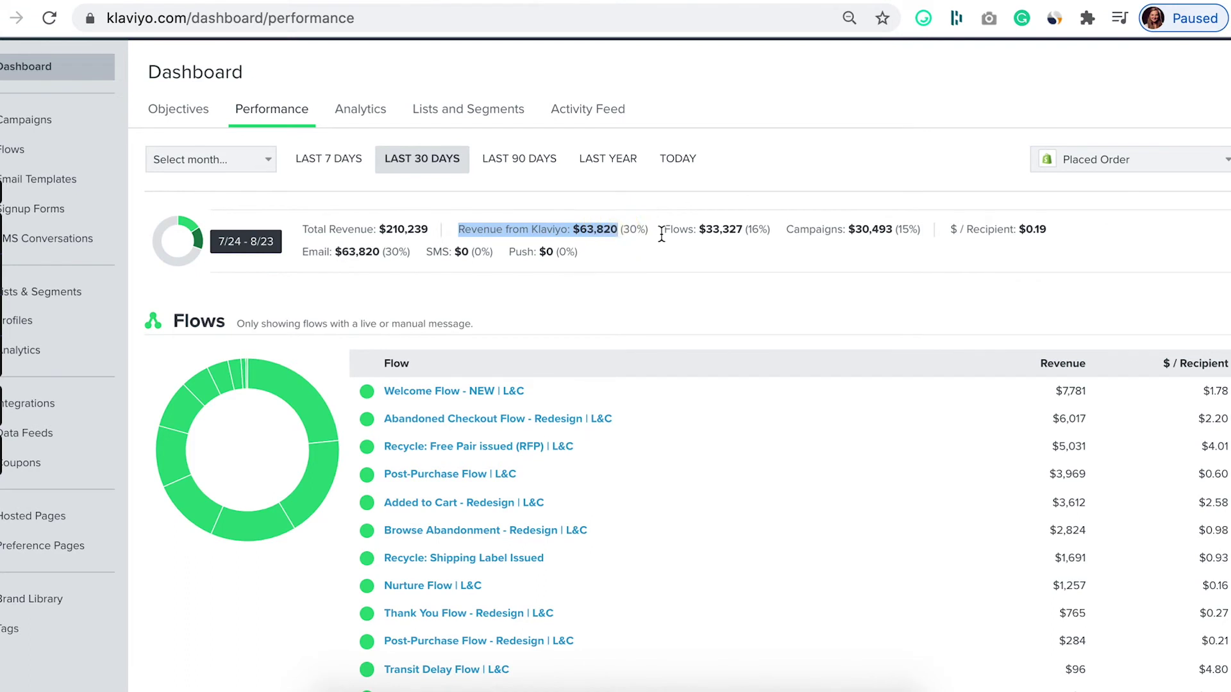
left_click_drag(616, 229, 618, 229)
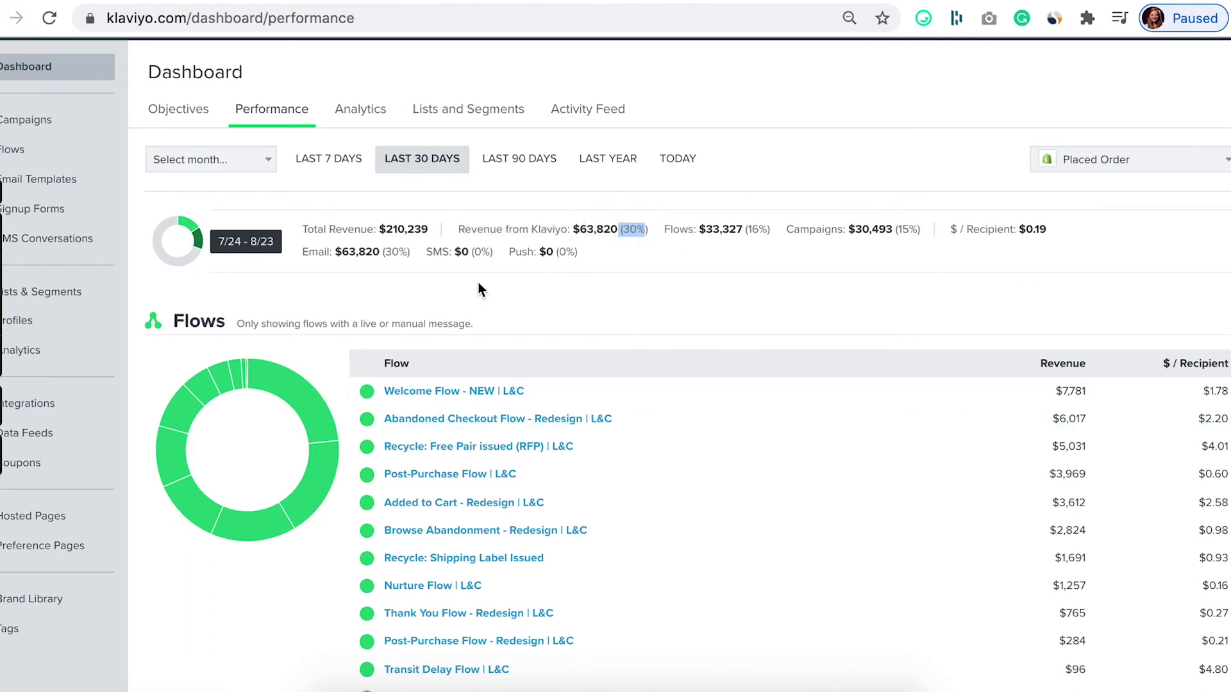